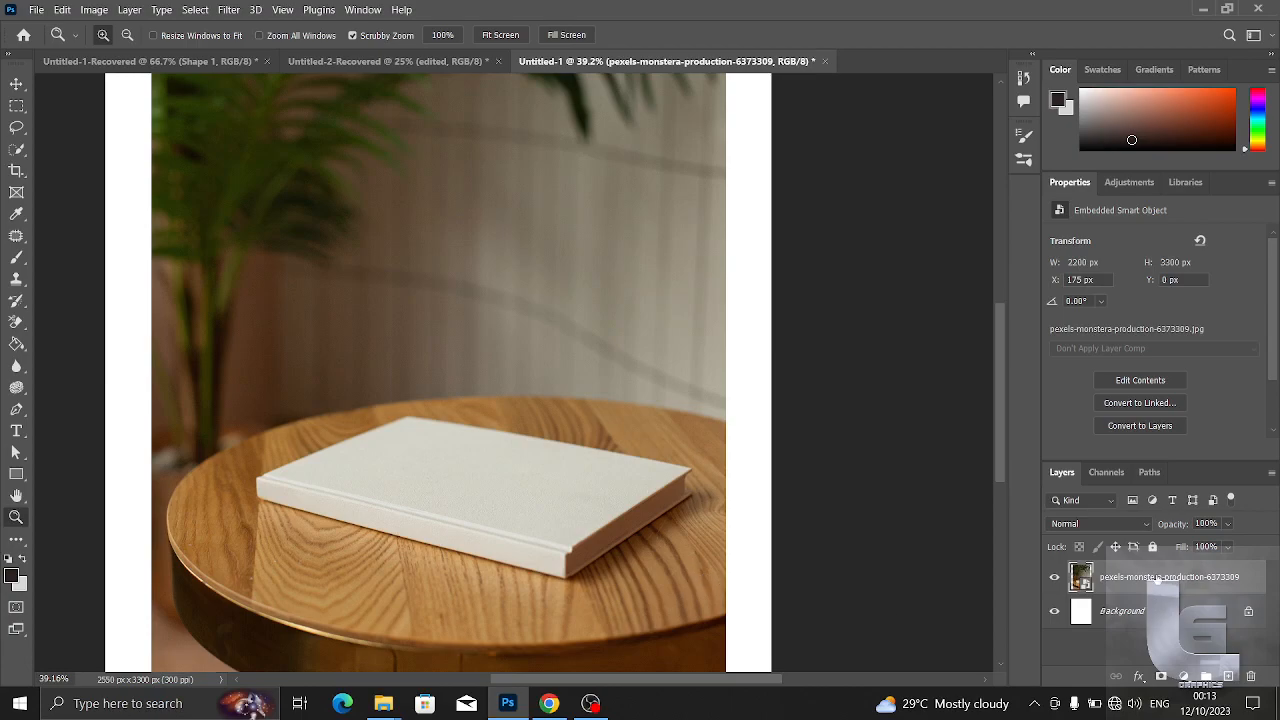
- Rasterize the book photo's smart object layer
{"action": "right_click", "coordinate": [1157, 582]}
{"action": "left_click", "coordinate": [1150, 350]}
{"action": "left_click_drag", "start_coordinate": [446, 553], "coordinate": [173, 413]}
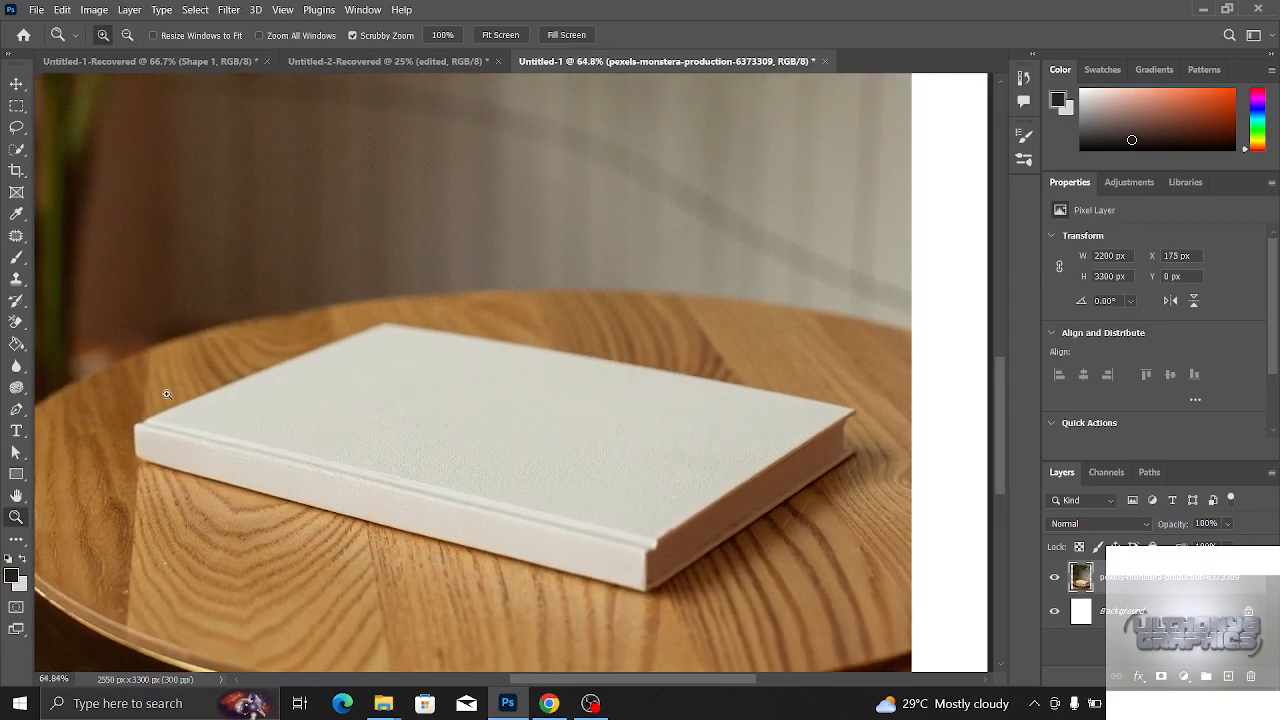
- Select the white cover and spine of the book with the Magic Wand at a tolerance of 32
{"action": "left_click", "coordinate": [16, 149]}
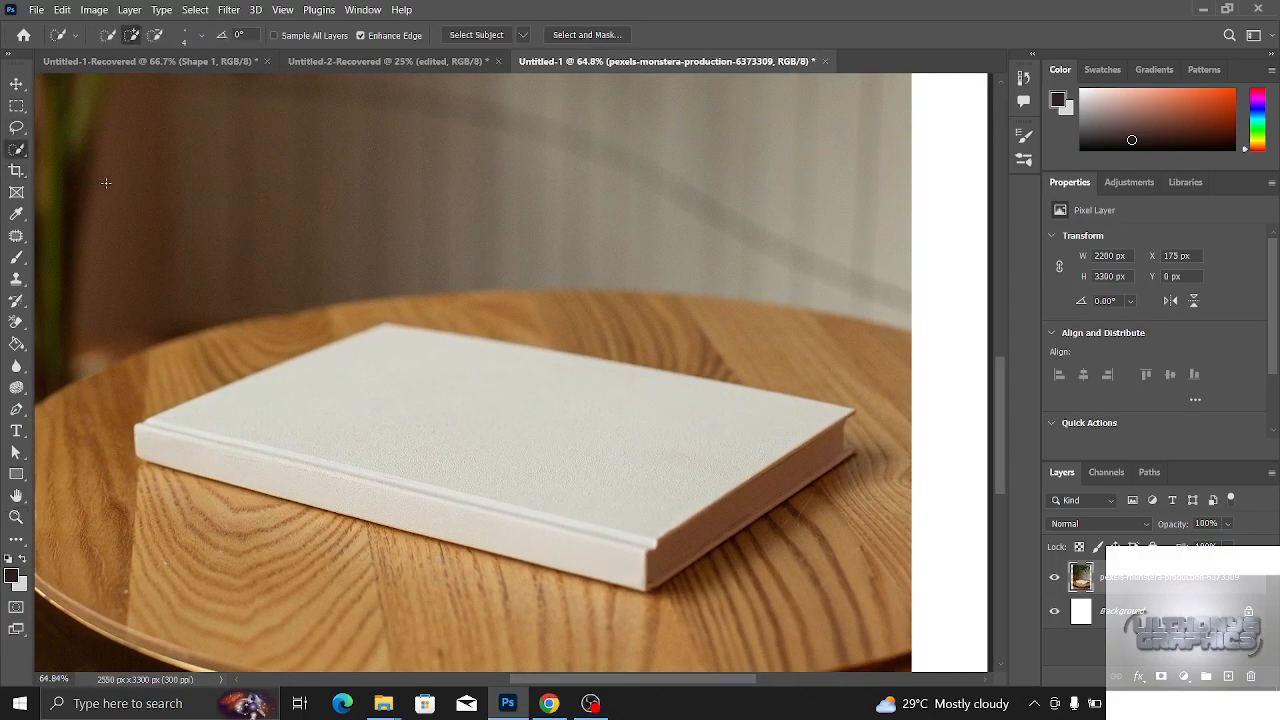
{"action": "right_click", "coordinate": [17, 149]}
{"action": "left_click", "coordinate": [71, 180]}
{"action": "left_click", "coordinate": [379, 449]}
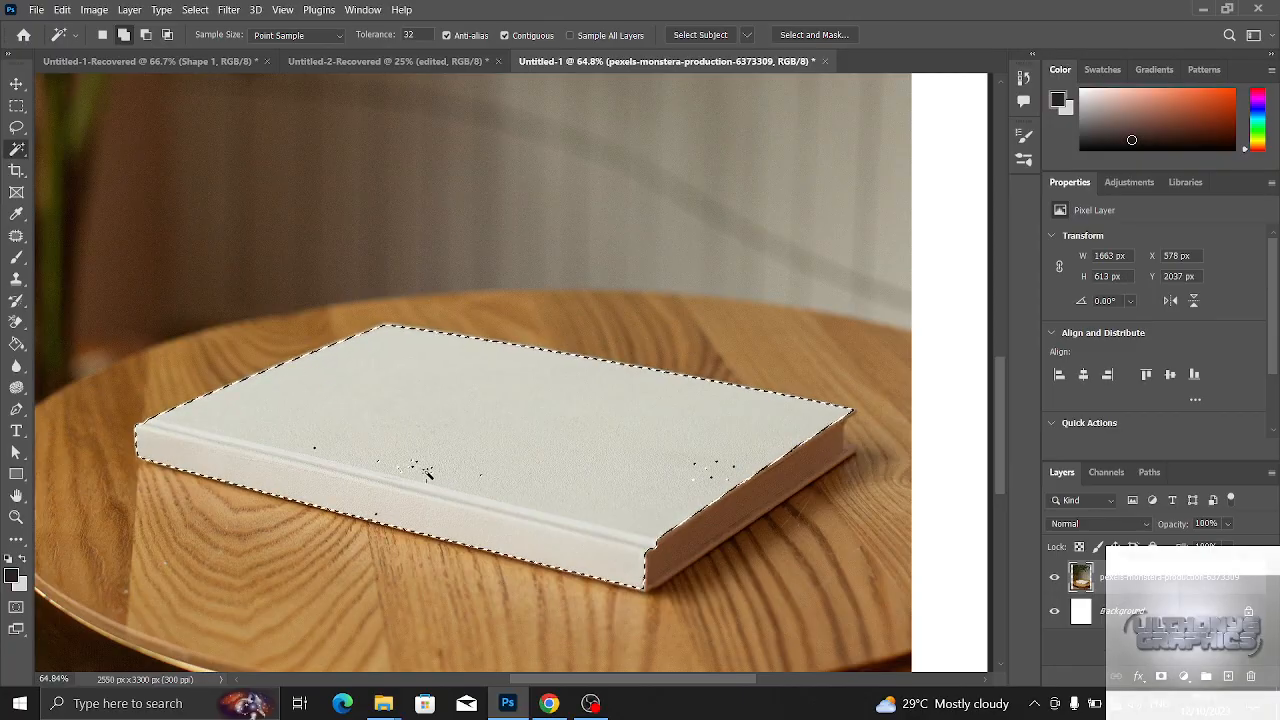
- Extend the selection over the whole book, including its brown page edge, with Quick Selection and turn it into a layer mask
{"action": "right_click", "coordinate": [17, 149]}
{"action": "left_click", "coordinate": [62, 160]}
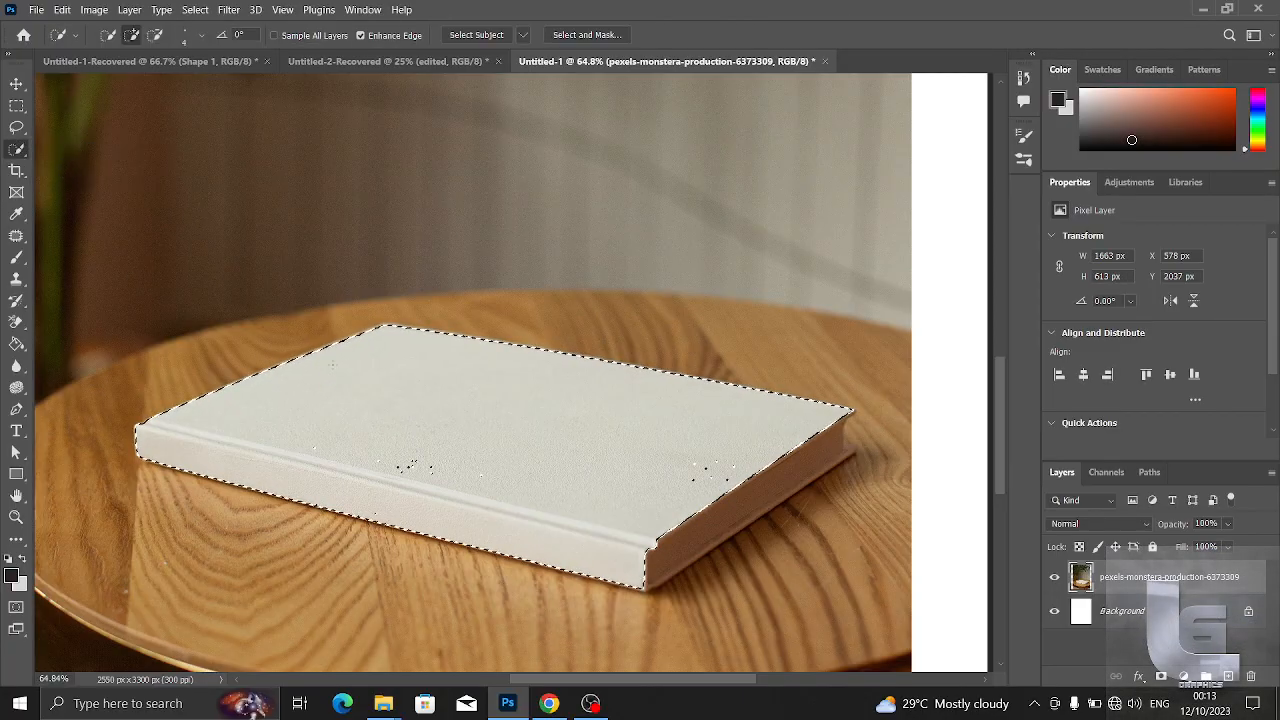
{"action": "right_click", "coordinate": [329, 346], "text": "alt"}
{"action": "mouse_move", "coordinate": [363, 311]}
{"action": "left_mouse_down"}
{"action": "mouse_move", "coordinate": [513, 274]}
{"action": "mouse_move", "coordinate": [549, 295]}
{"action": "mouse_move", "coordinate": [605, 376]}
{"action": "mouse_move", "coordinate": [609, 404]}
{"action": "mouse_move", "coordinate": [540, 404]}
{"action": "left_mouse_up"}
{"action": "left_click", "coordinate": [439, 426]}
{"action": "mouse_move", "coordinate": [439, 426]}
{"action": "left_mouse_down"}
{"action": "mouse_move", "coordinate": [391, 436]}
{"action": "mouse_move", "coordinate": [610, 445]}
{"action": "left_mouse_up"}
{"action": "key", "text": "bracketleft"}
{"action": "key", "text": "bracketleft"}
{"action": "key", "text": "bracketleft"}
{"action": "key", "text": "bracketleft"}
{"action": "key", "text": "bracketleft"}
{"action": "key", "text": "bracketleft"}
{"action": "key", "text": "bracketleft"}
{"action": "key", "text": "bracketleft"}
{"action": "mouse_move", "coordinate": [662, 527]}
{"action": "left_mouse_down"}
{"action": "mouse_move", "coordinate": [722, 512]}
{"action": "mouse_move", "coordinate": [774, 466]}
{"action": "mouse_move", "coordinate": [850, 430]}
{"action": "mouse_move", "coordinate": [838, 480]}
{"action": "left_mouse_up"}
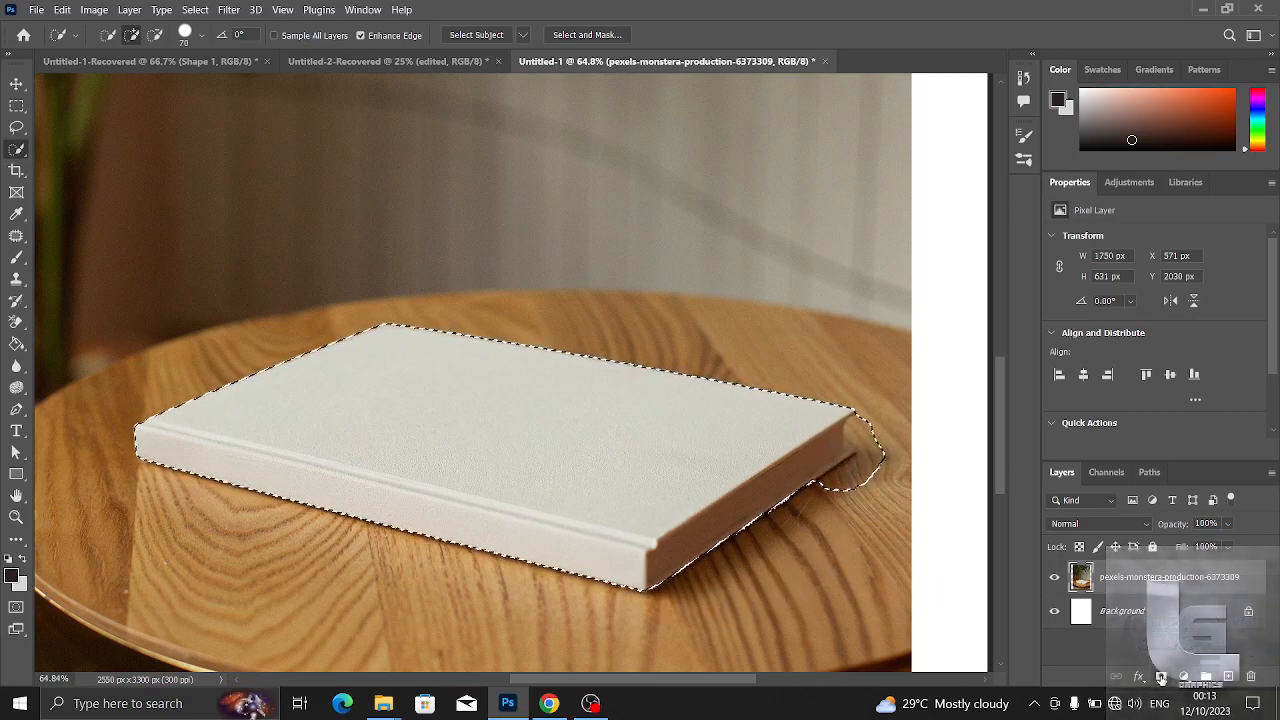
{"action": "left_click", "coordinate": [1161, 677]}
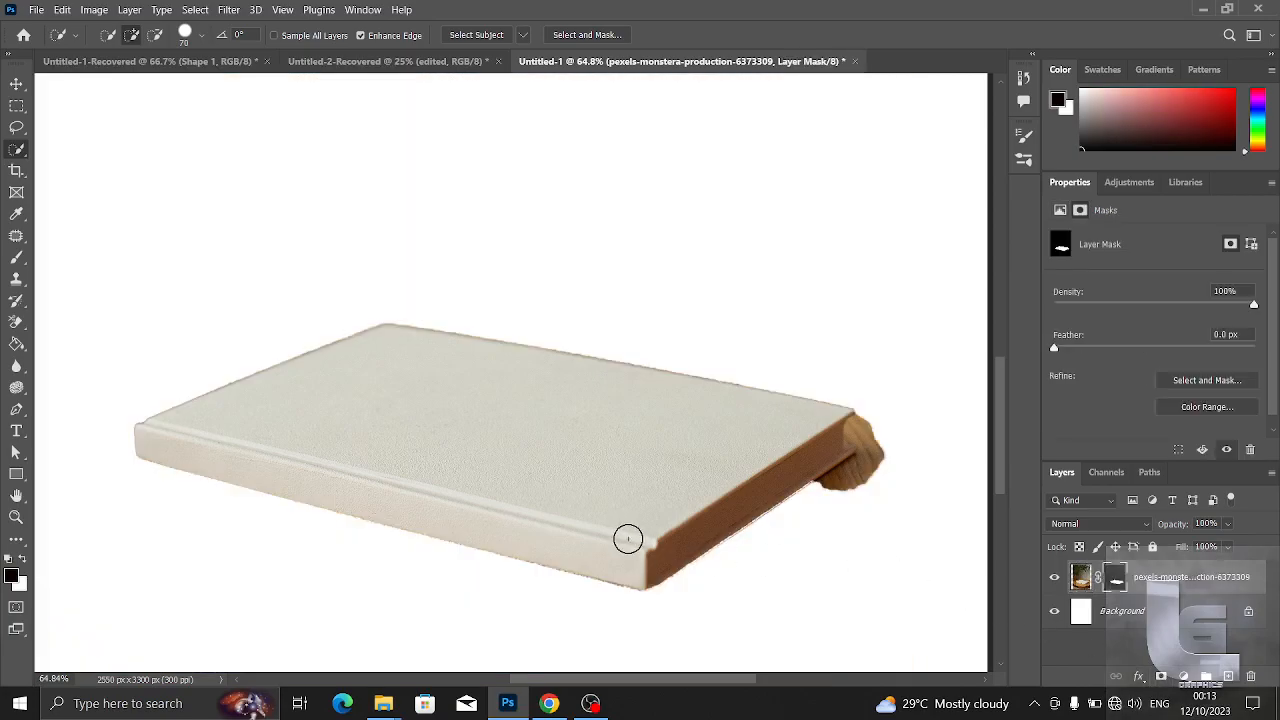
{"action": "key", "text": "b"}
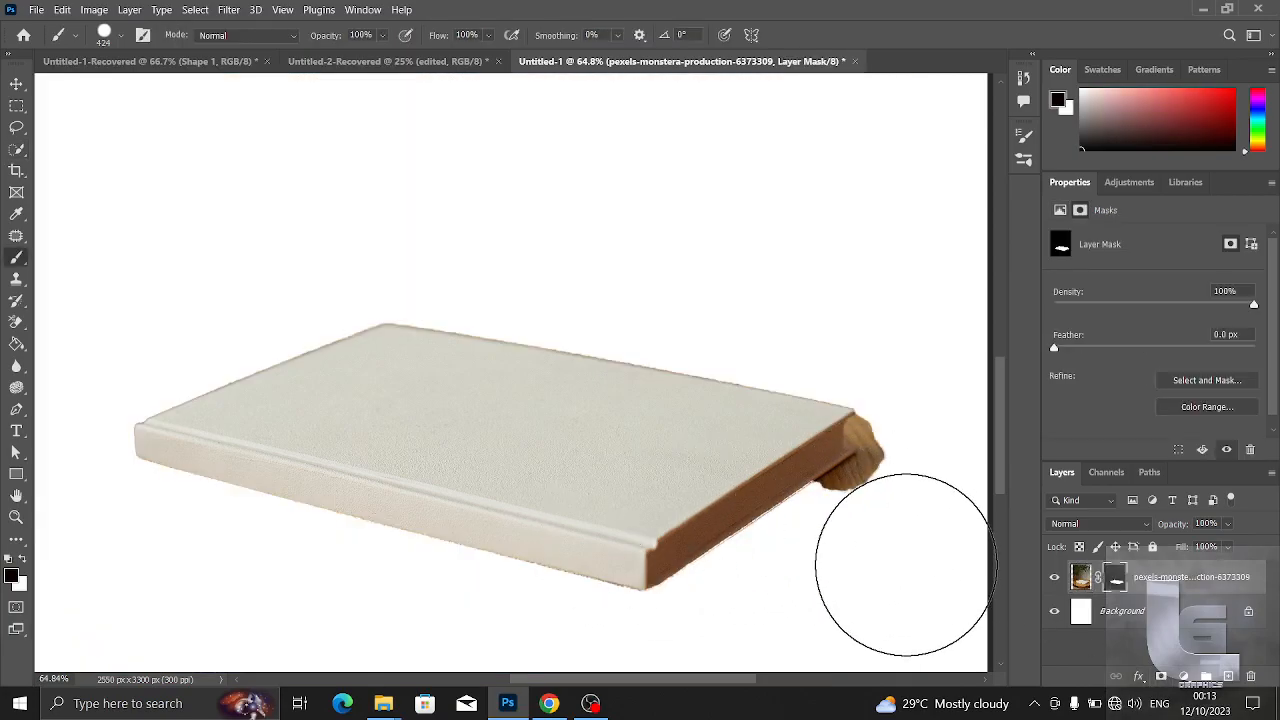
{"action": "mouse_move", "coordinate": [846, 515]}
{"action": "left_mouse_down"}
{"action": "mouse_move", "coordinate": [870, 466]}
{"action": "mouse_move", "coordinate": [873, 577]}
{"action": "mouse_move", "coordinate": [745, 540]}
{"action": "left_mouse_up"}
{"action": "mouse_move", "coordinate": [872, 458]}
{"action": "left_mouse_down"}
{"action": "mouse_move", "coordinate": [866, 434]}
{"action": "mouse_move", "coordinate": [836, 494]}
{"action": "left_mouse_up"}
{"action": "key", "text": "ctrl+z"}
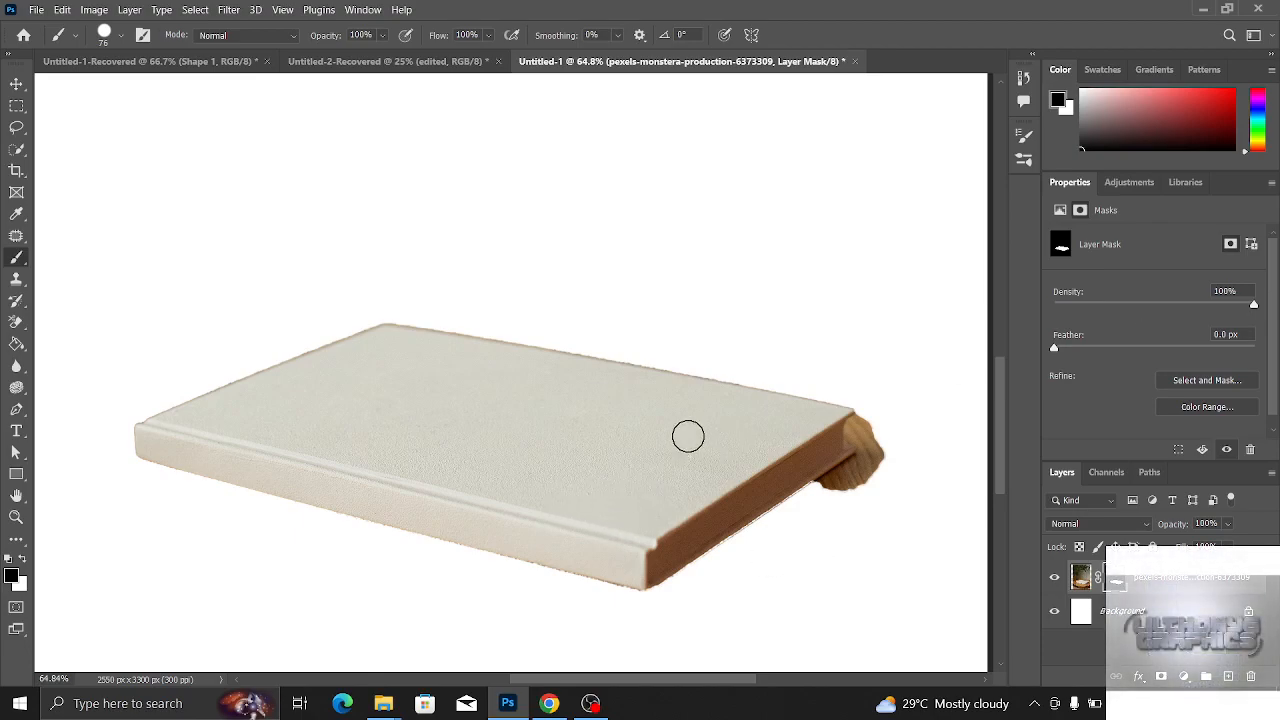
- With the layer mask active, start a Polygonal Lasso outline at the cover's far corner, separating the page edge from the leftover wood
{"action": "scroll", "coordinate": [751, 440], "scroll_direction": "up", "scroll_amount": 9}
{"action": "scroll", "coordinate": [804, 438], "scroll_direction": "down", "scroll_amount": 2}
{"action": "key", "text": "l"}
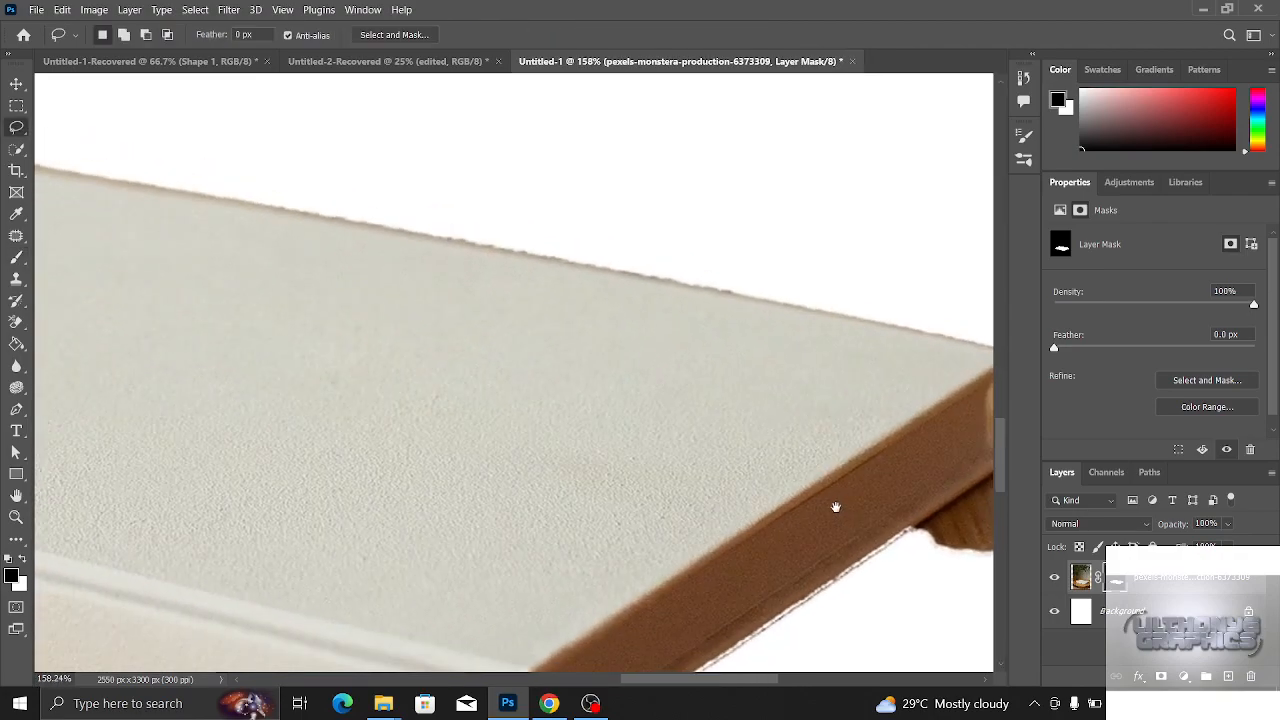
{"action": "left_click_drag", "start_coordinate": [838, 508], "coordinate": [643, 406]}
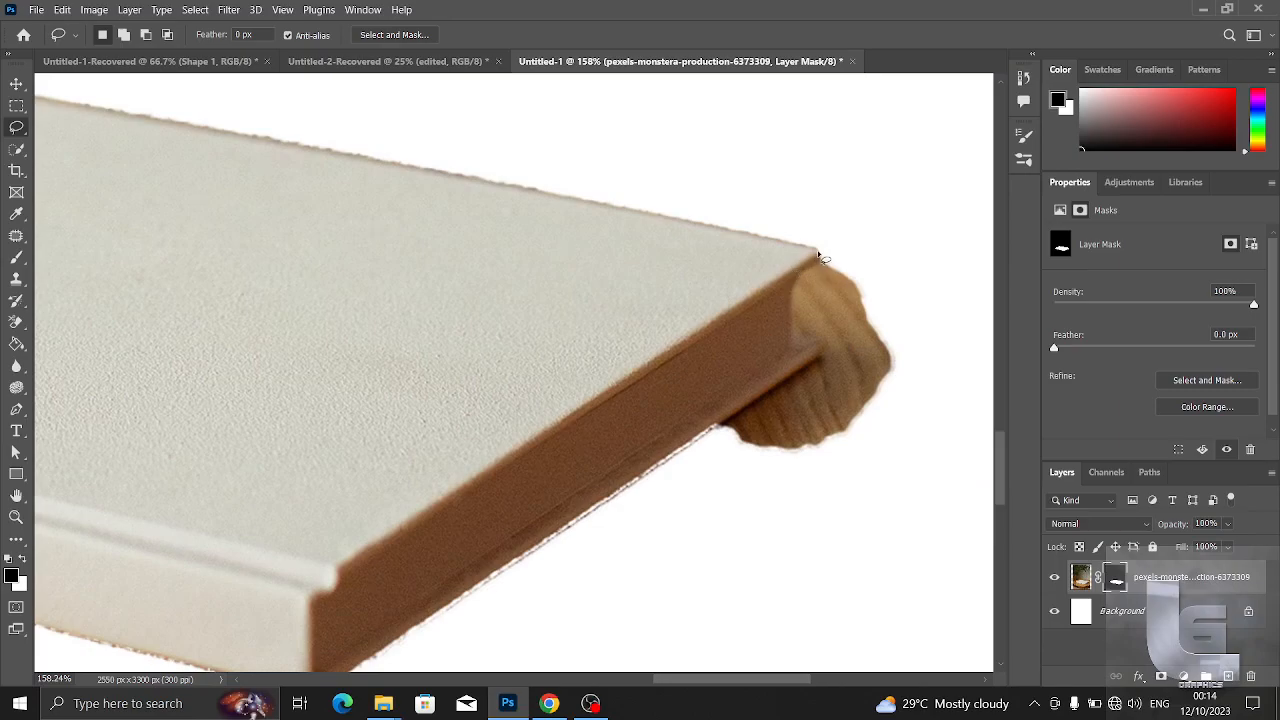
{"action": "scroll", "coordinate": [808, 280], "scroll_direction": "up", "scroll_amount": 7}
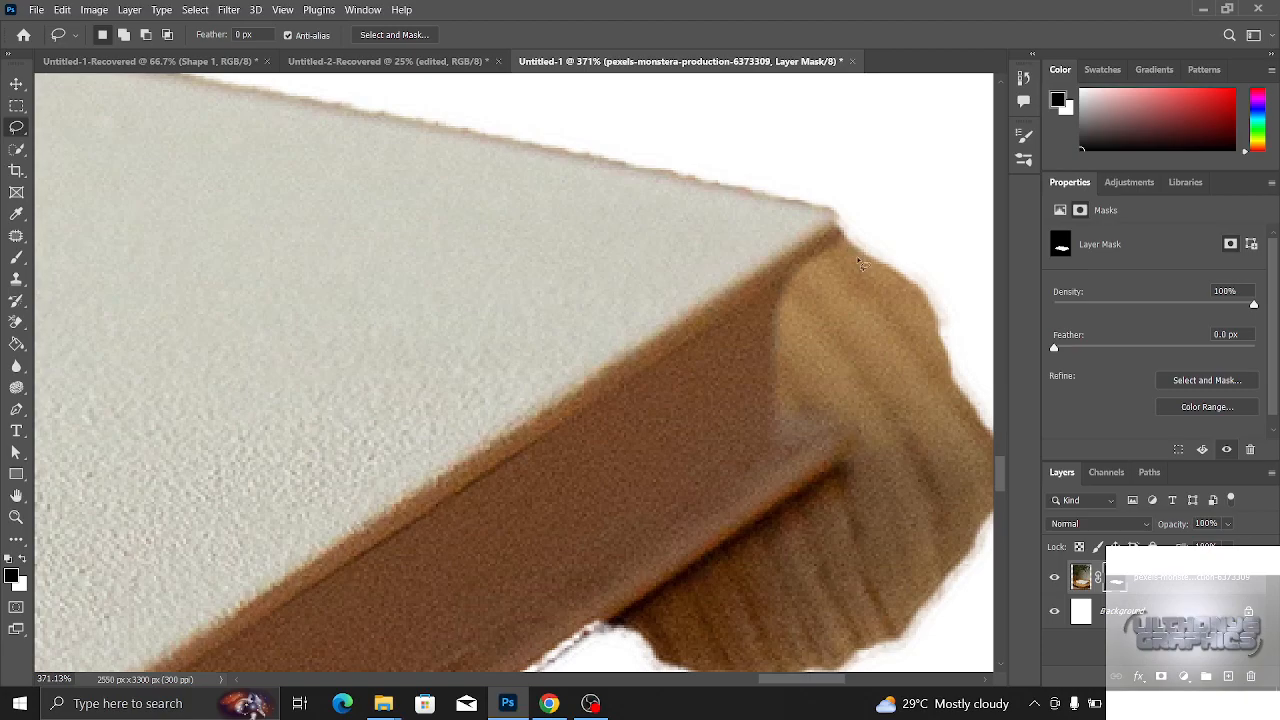
{"action": "left_click", "coordinate": [1082, 578]}
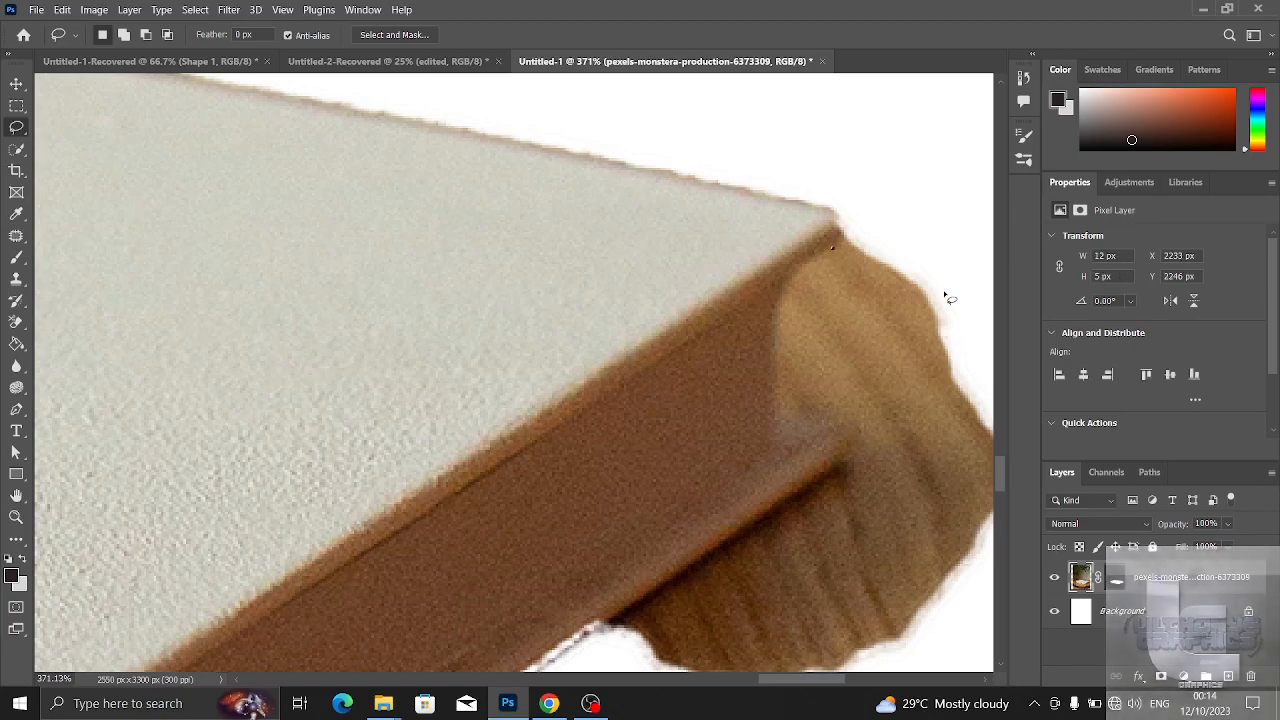
{"action": "left_click", "coordinate": [1116, 578]}
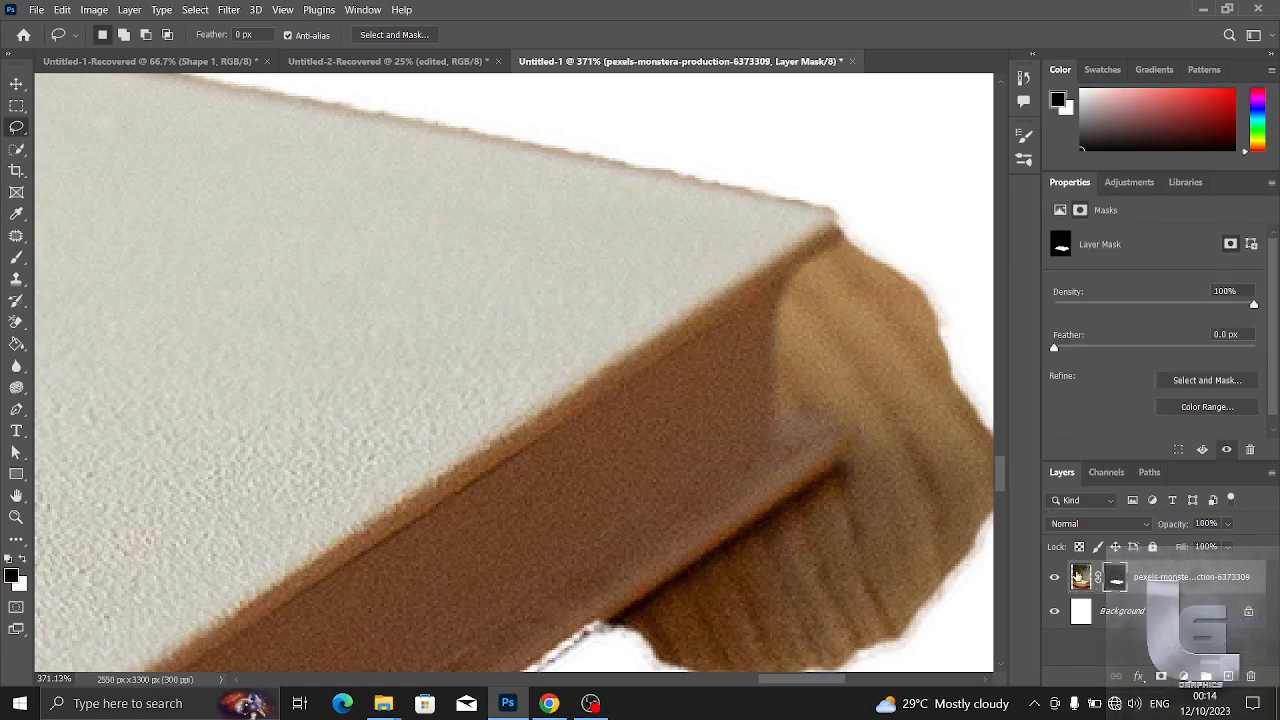
{"action": "right_click", "coordinate": [16, 127]}
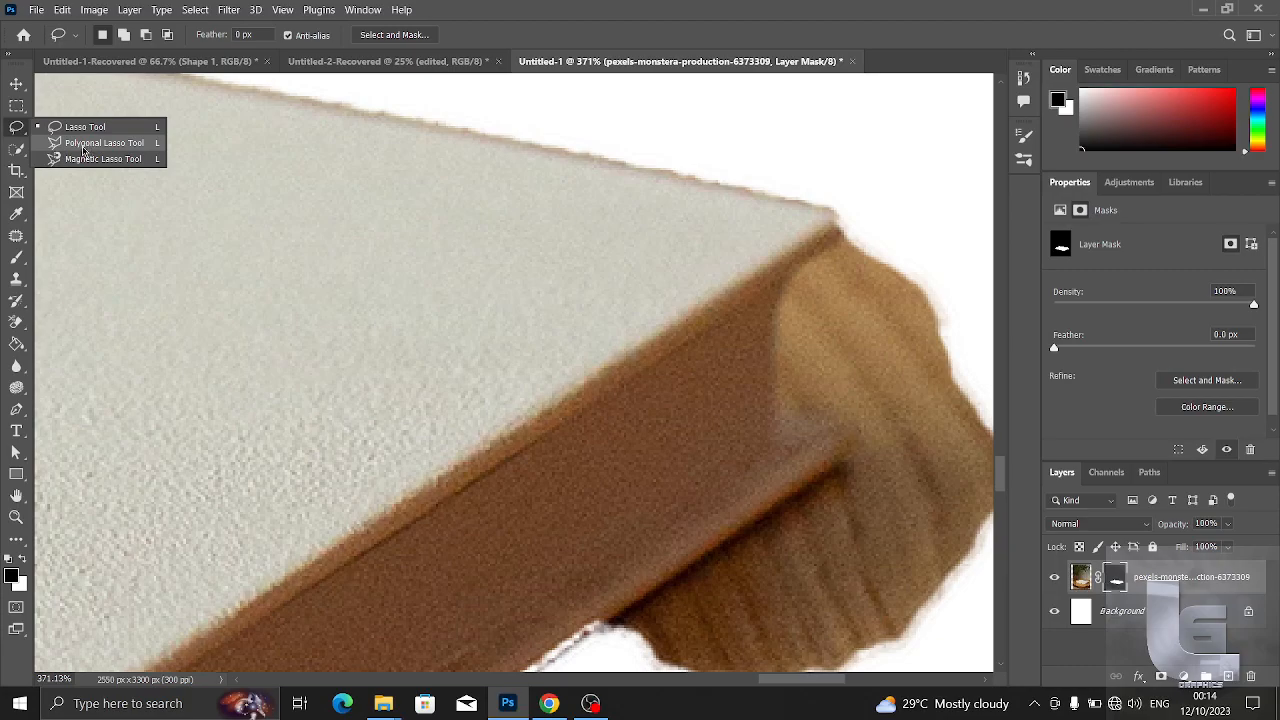
{"action": "left_click", "coordinate": [96, 145]}
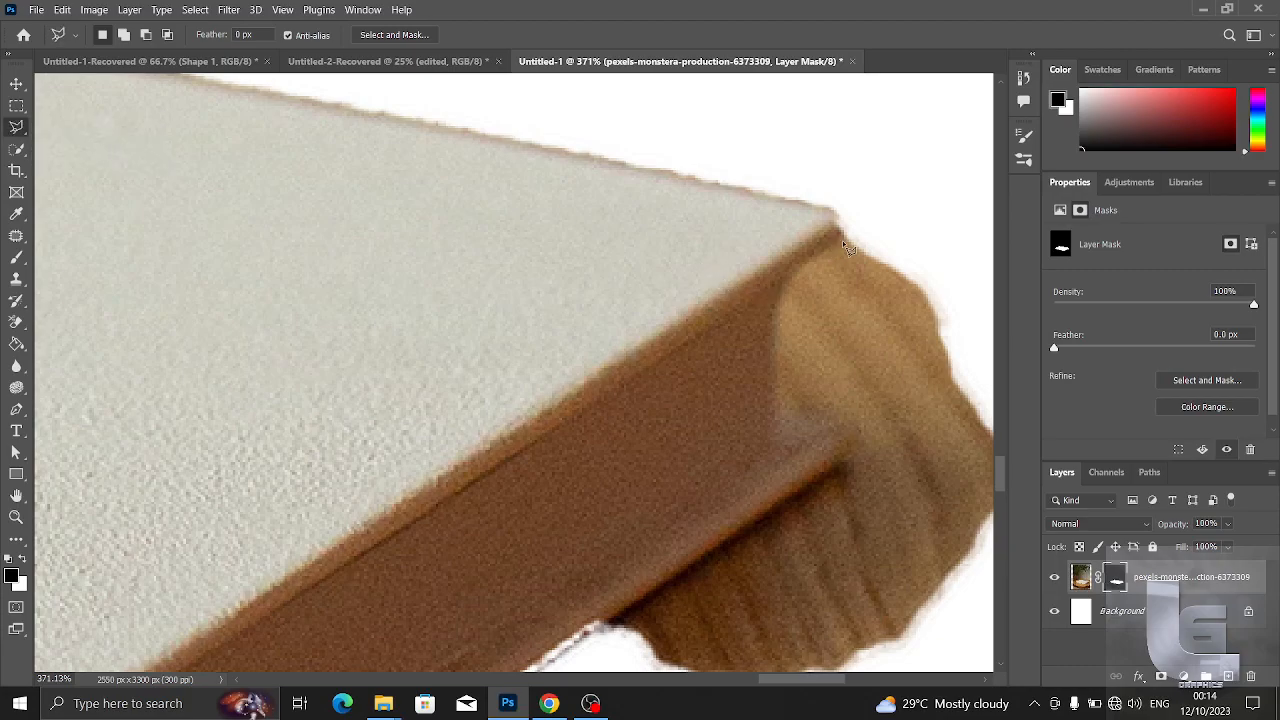
{"action": "left_click", "coordinate": [810, 260]}
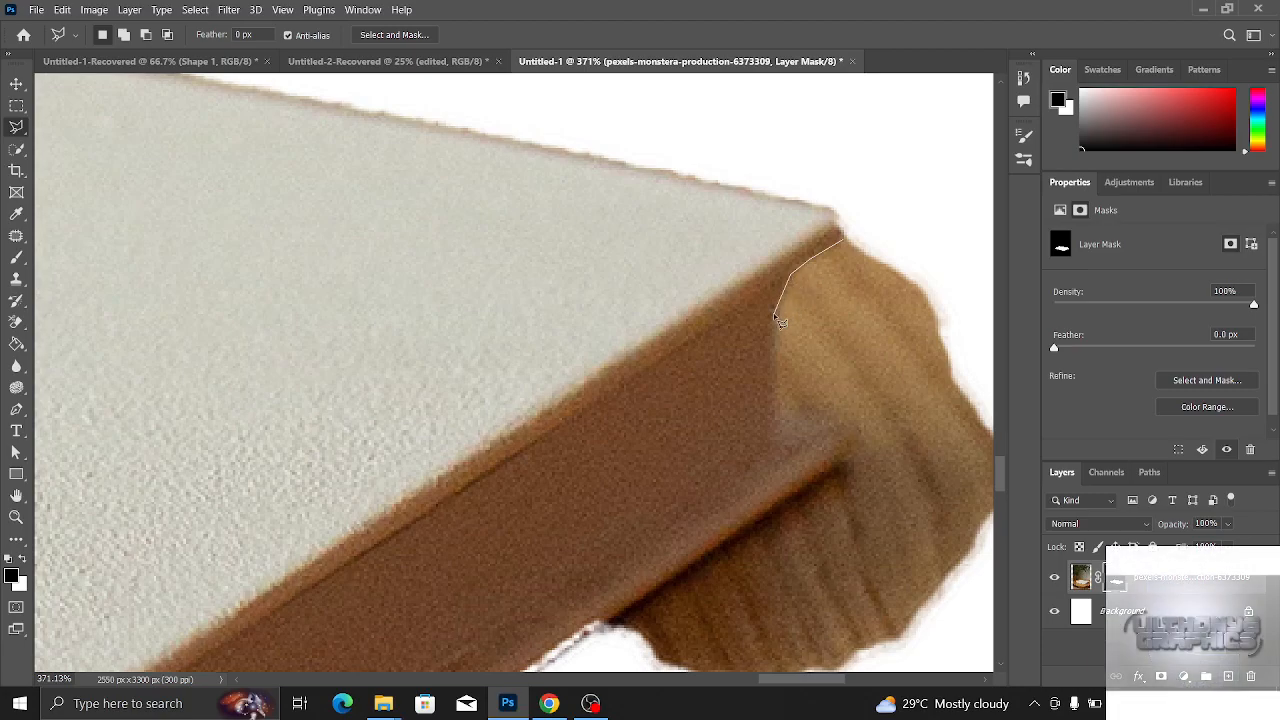
{"action": "left_click", "coordinate": [778, 409]}
{"action": "left_click", "coordinate": [867, 452]}
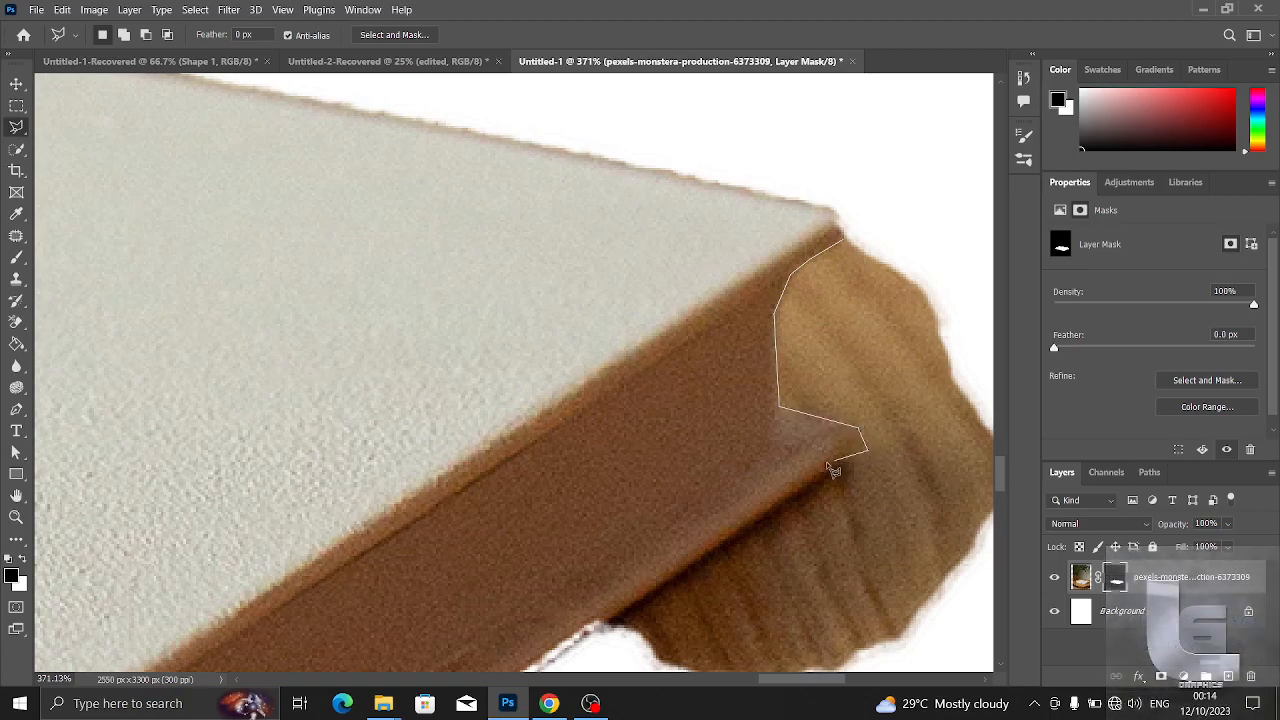
- Continue the Polygonal Lasso outline along the underside of the book's bottom cover, beside the leftover wood
{"action": "key", "text": "ctrl+plus"}
{"action": "key", "text": "ctrl+plus"}
{"action": "key", "text": "ctrl+plus"}
{"action": "key", "text": "ctrl+plus"}
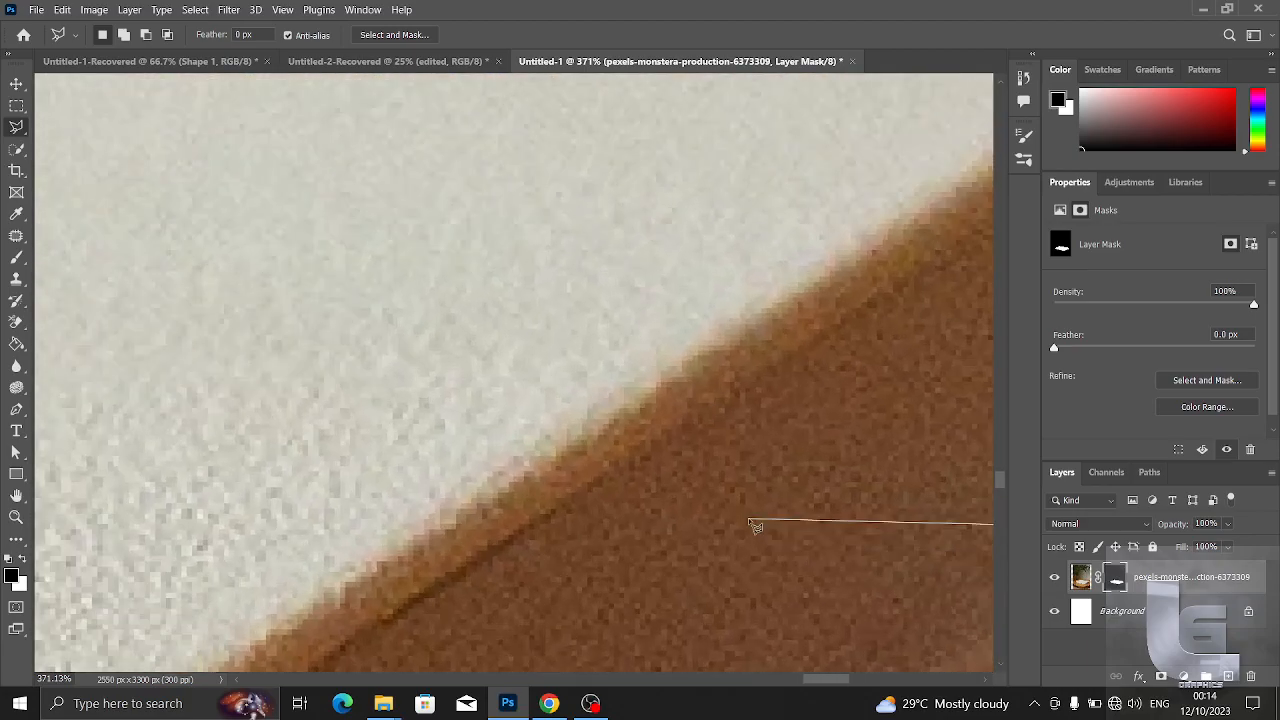
{"action": "key", "text": "space"}
{"action": "mouse_move", "coordinate": [708, 408]}
{"action": "left_mouse_down"}
{"action": "mouse_move", "coordinate": [591, 209]}
{"action": "mouse_move", "coordinate": [541, 86]}
{"action": "left_mouse_up"}
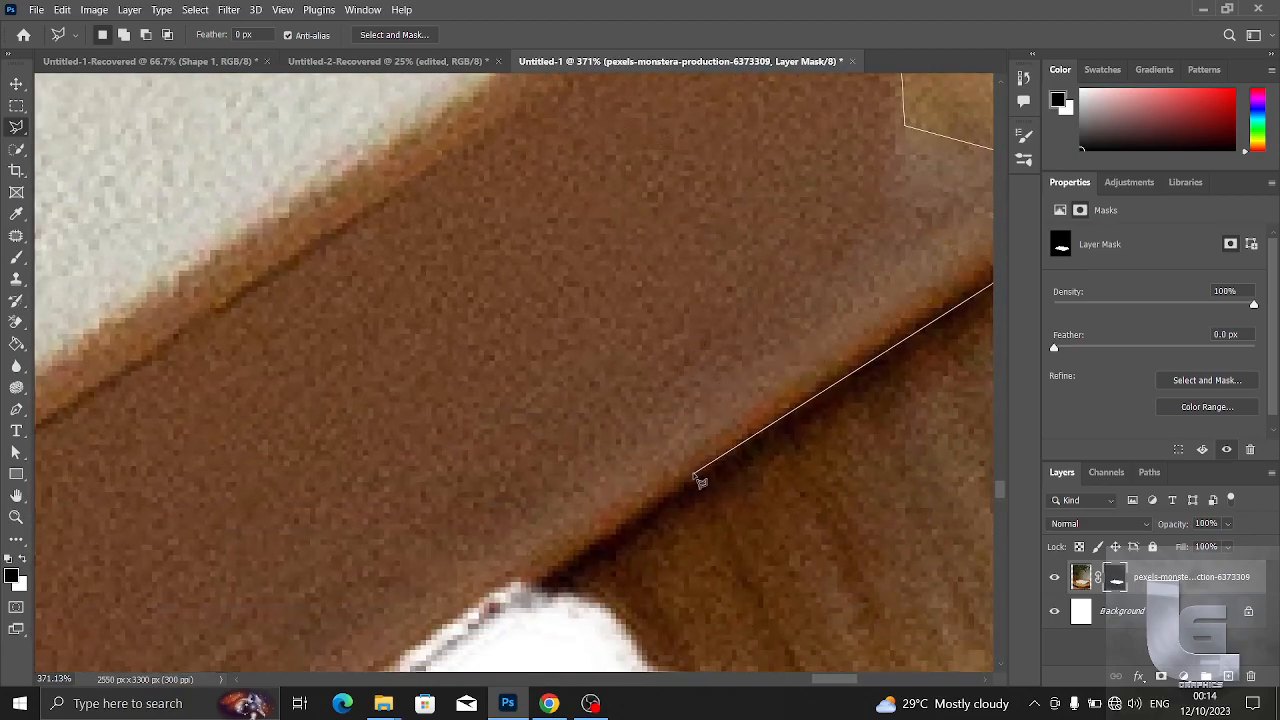
{"action": "key", "text": "space"}
{"action": "left_click_drag", "start_coordinate": [556, 574], "coordinate": [392, 622]}
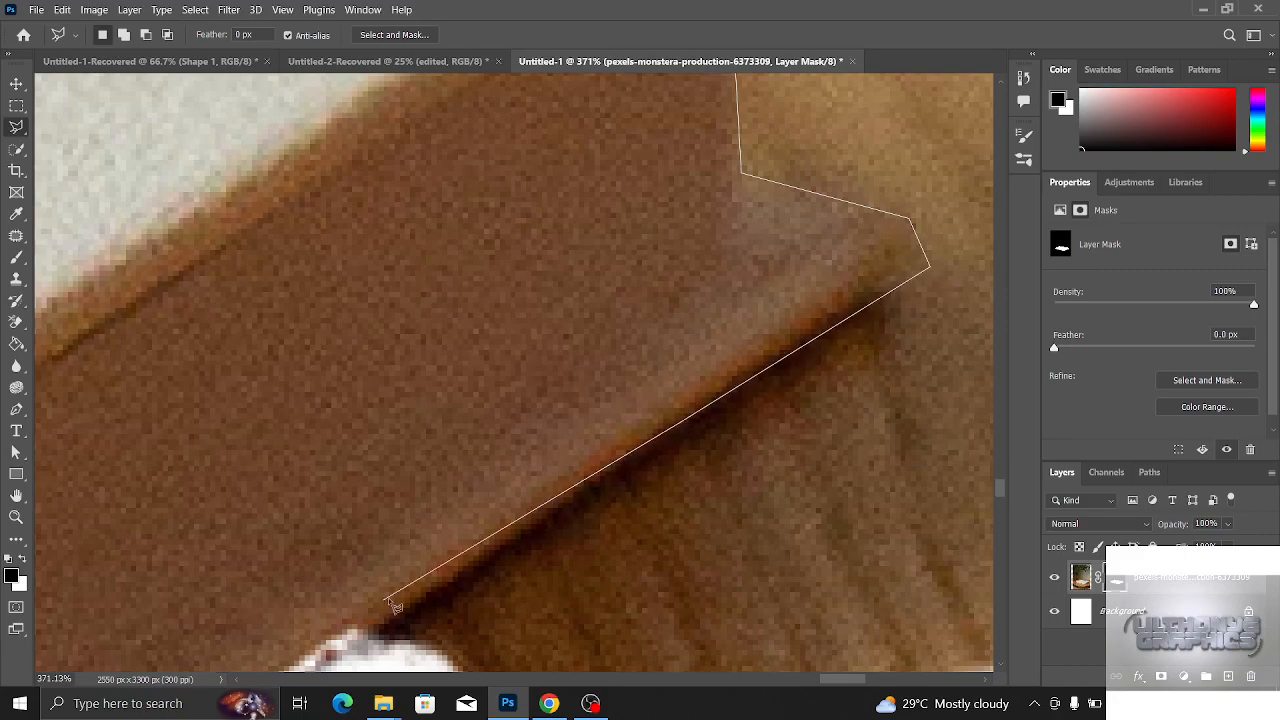
- Trace the rest of the page side's ragged lower edge down to the book's bottom front corner
{"action": "key", "text": "space"}
{"action": "left_click_drag", "start_coordinate": [457, 560], "coordinate": [792, 163]}
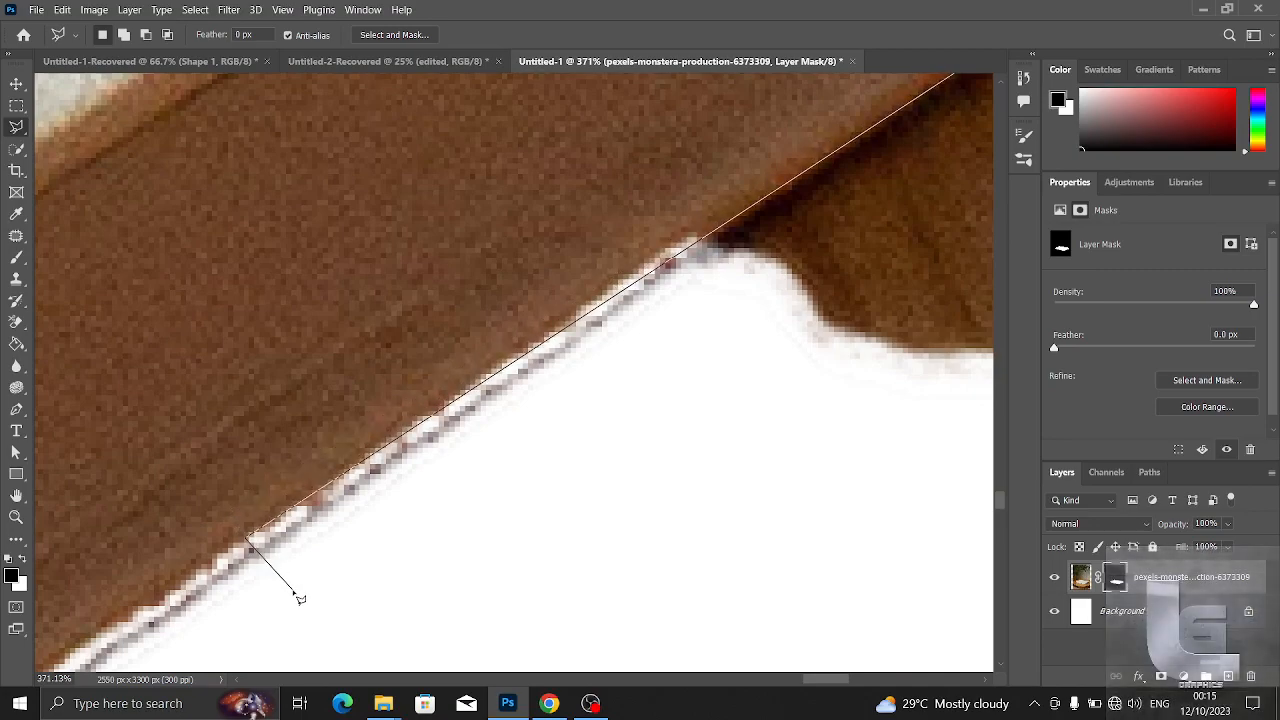
{"action": "key", "text": "space"}
{"action": "mouse_move", "coordinate": [390, 533]}
{"action": "left_mouse_down"}
{"action": "mouse_move", "coordinate": [563, 448]}
{"action": "mouse_move", "coordinate": [790, 238]}
{"action": "left_mouse_up"}
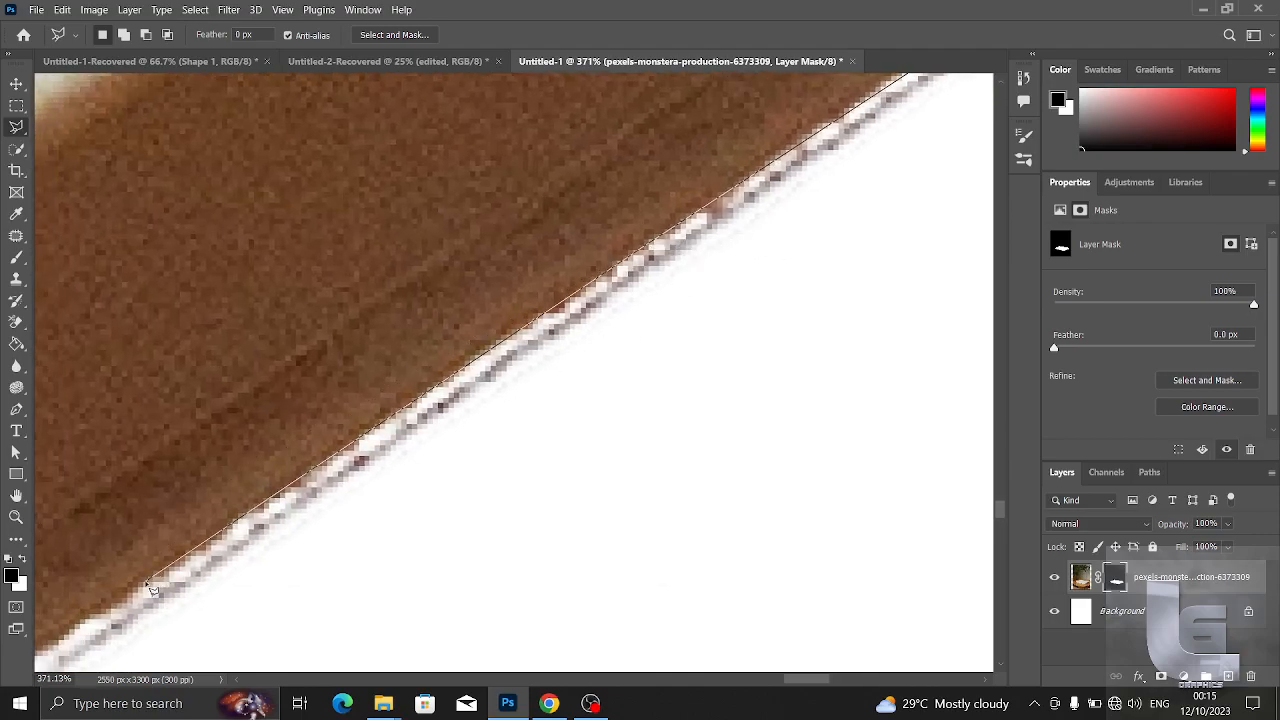
{"action": "key", "text": "space"}
{"action": "left_click_drag", "start_coordinate": [623, 323], "coordinate": [885, 160]}
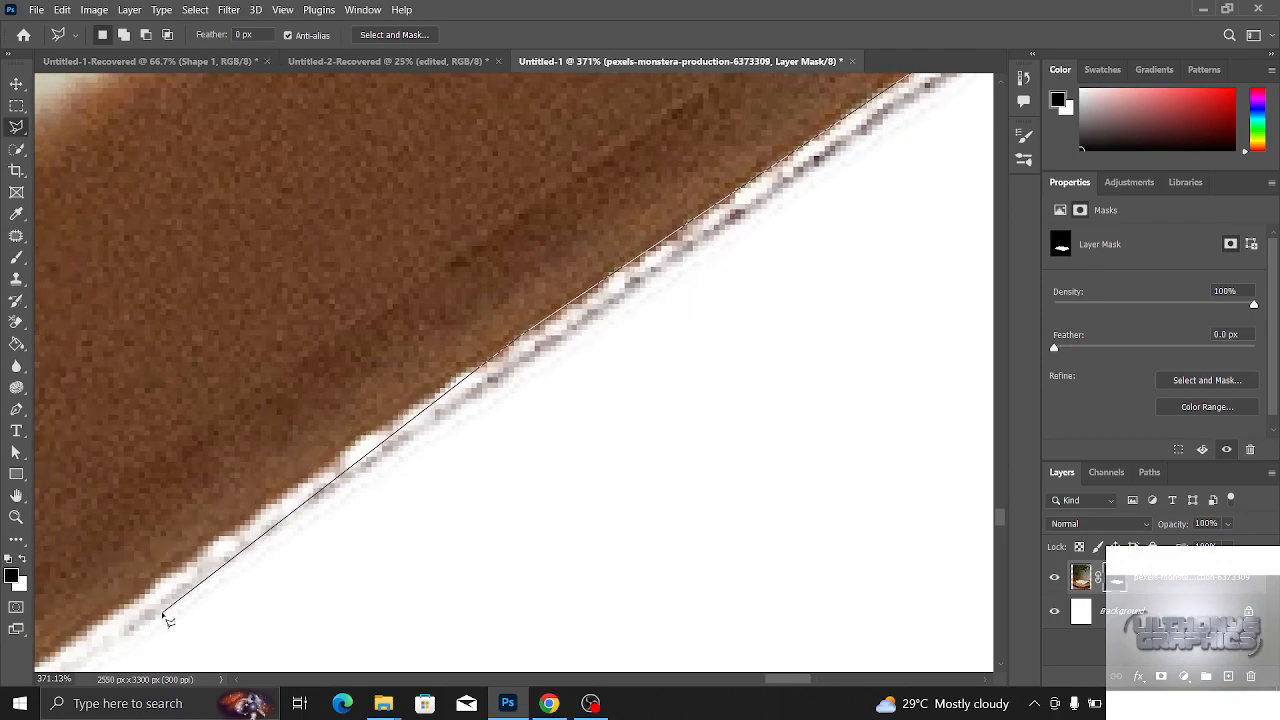
{"action": "key", "text": "space"}
{"action": "mouse_move", "coordinate": [402, 382]}
{"action": "left_mouse_down"}
{"action": "mouse_move", "coordinate": [533, 243]}
{"action": "mouse_move", "coordinate": [651, 177]}
{"action": "left_mouse_up"}
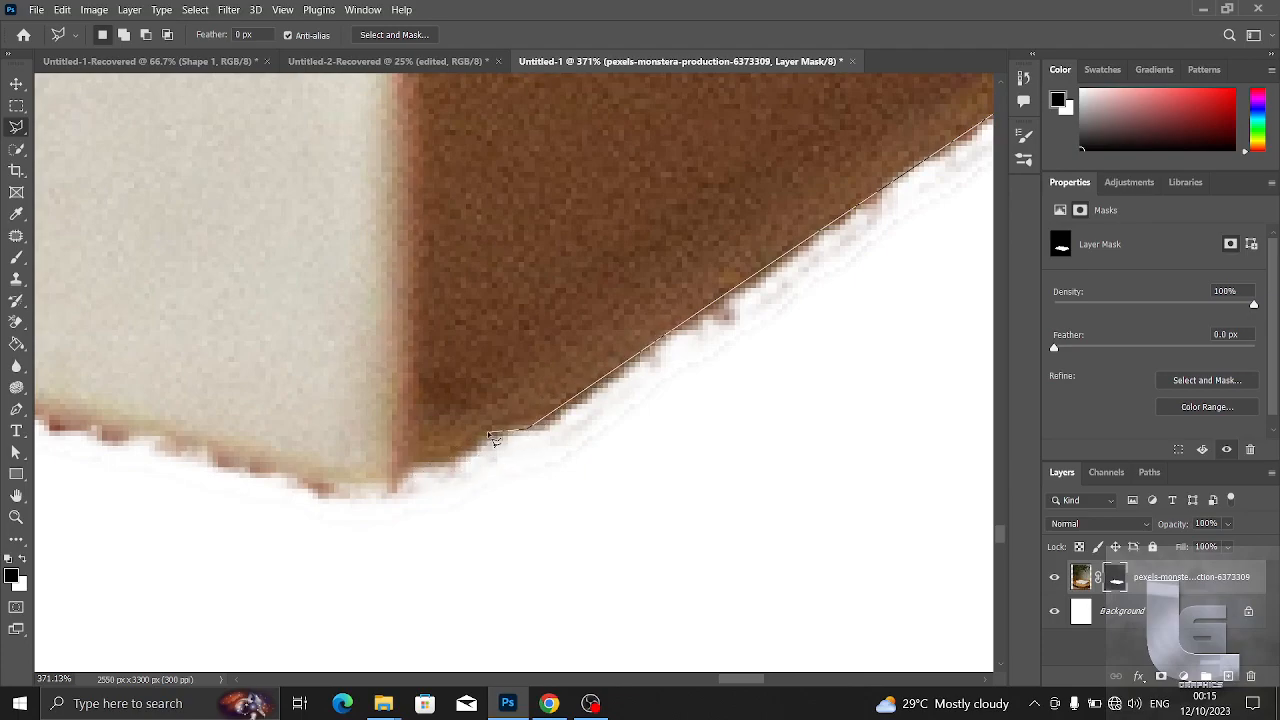
{"action": "left_click", "coordinate": [391, 480]}
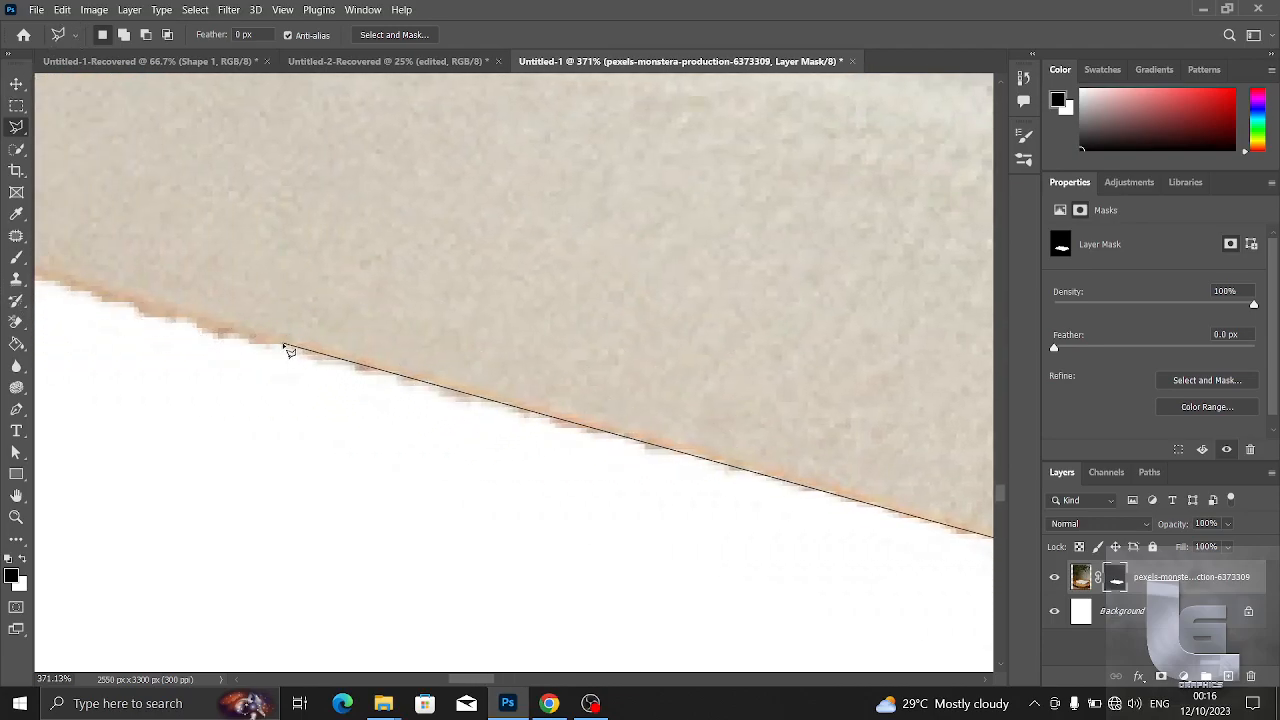
- Continue the outline along the spine's lower edge and around the rounded corner at its far end
{"action": "left_click", "coordinate": [284, 347]}
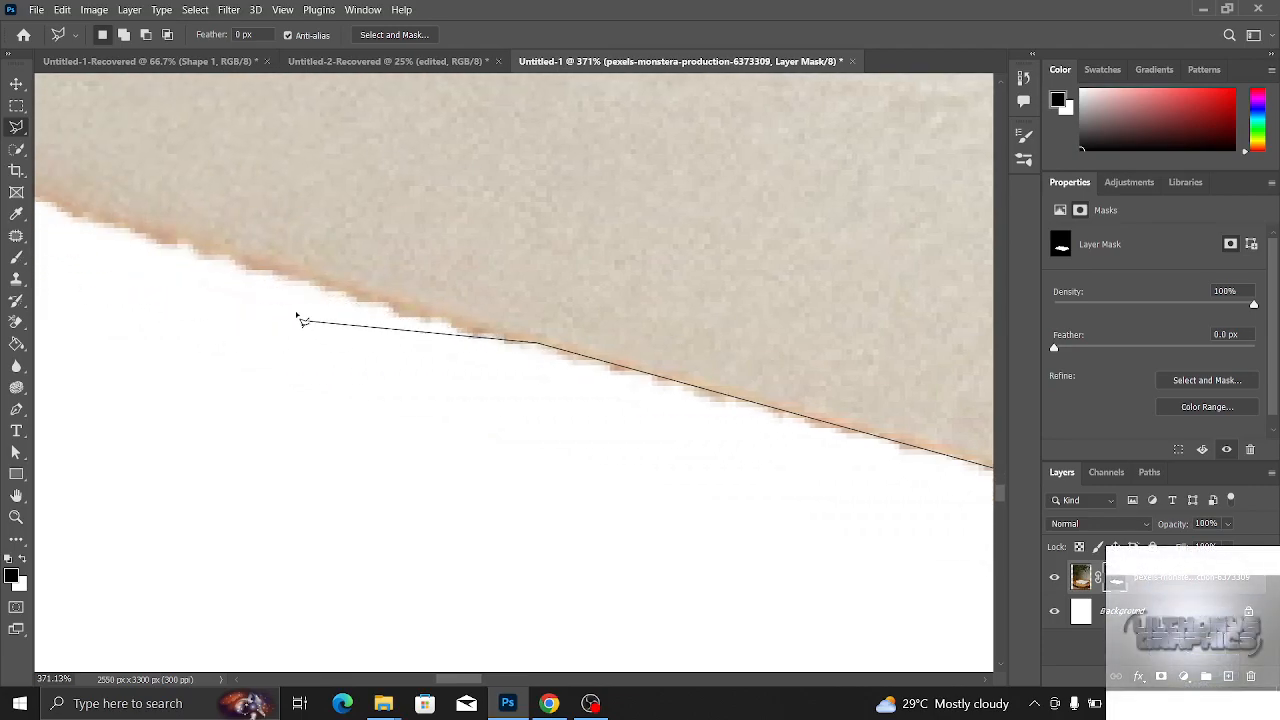
{"action": "left_click", "coordinate": [183, 249]}
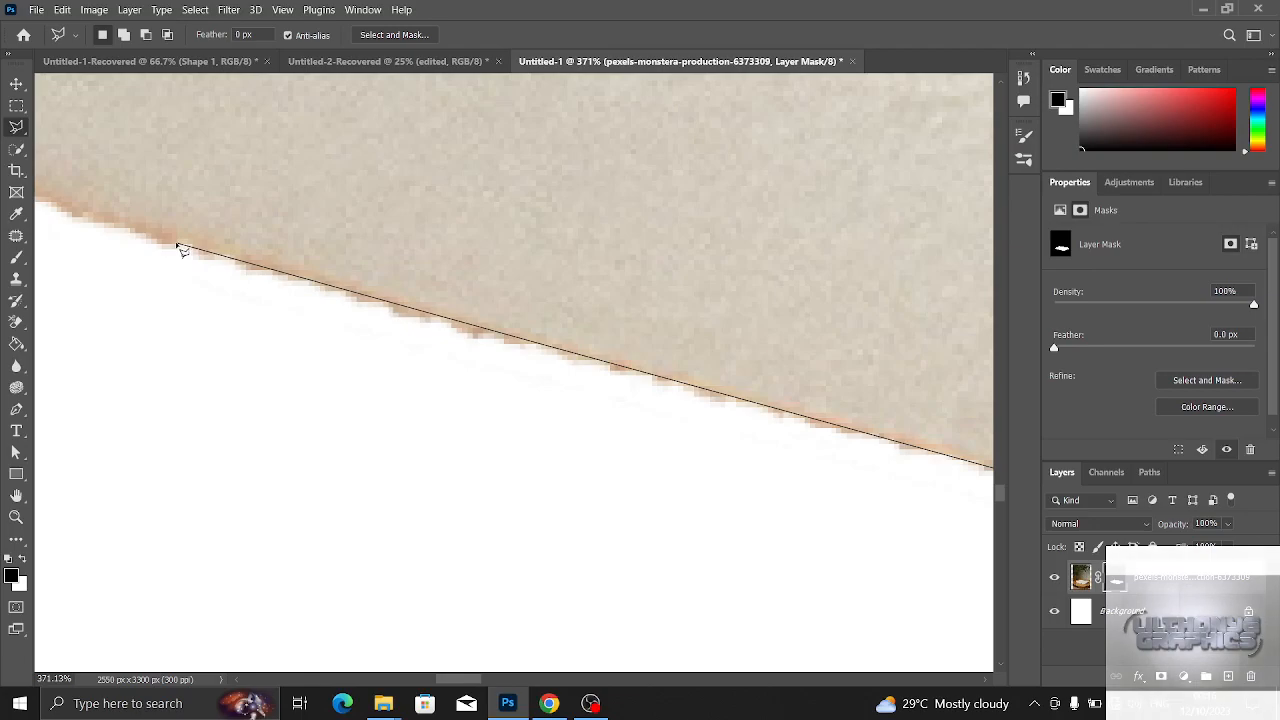
{"action": "key", "text": "BackSpace"}
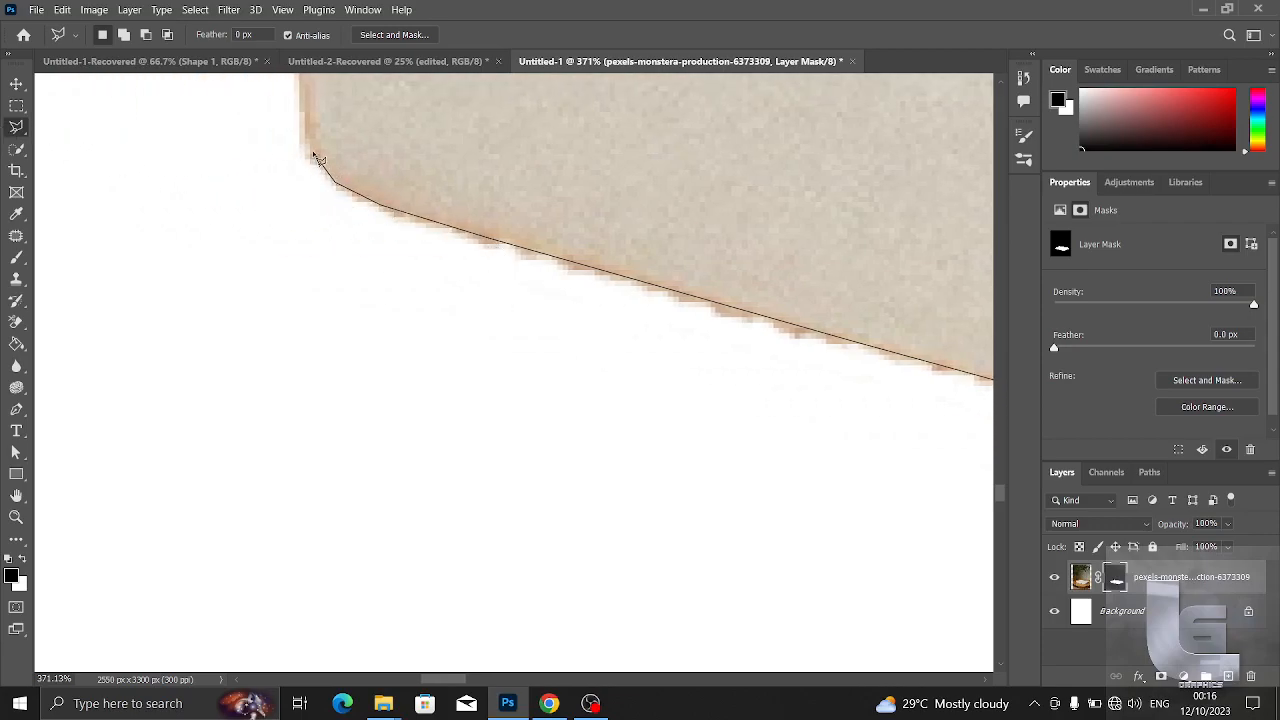
{"action": "left_click", "coordinate": [310, 80]}
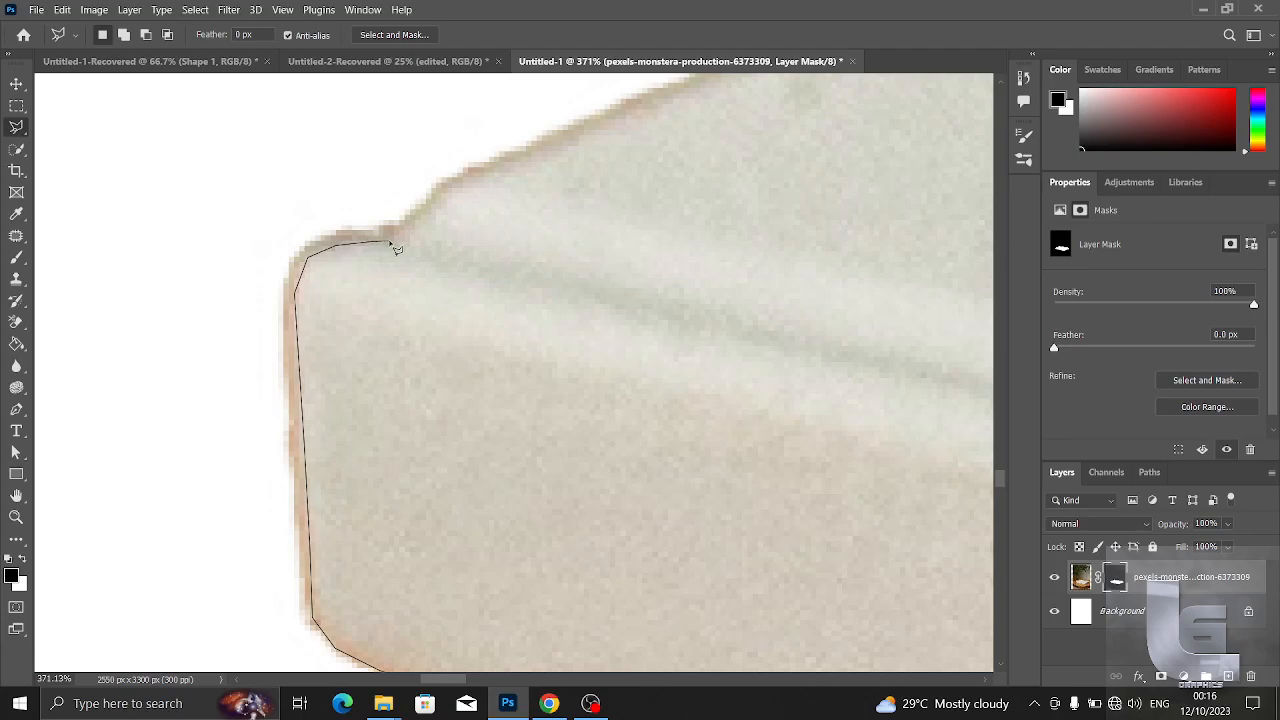
- Continue the Polygonal Lasso outline from the spine's rounded end along the cover's short side edge, just inside the brown fringe
{"action": "key", "text": "ctrl+plus"}
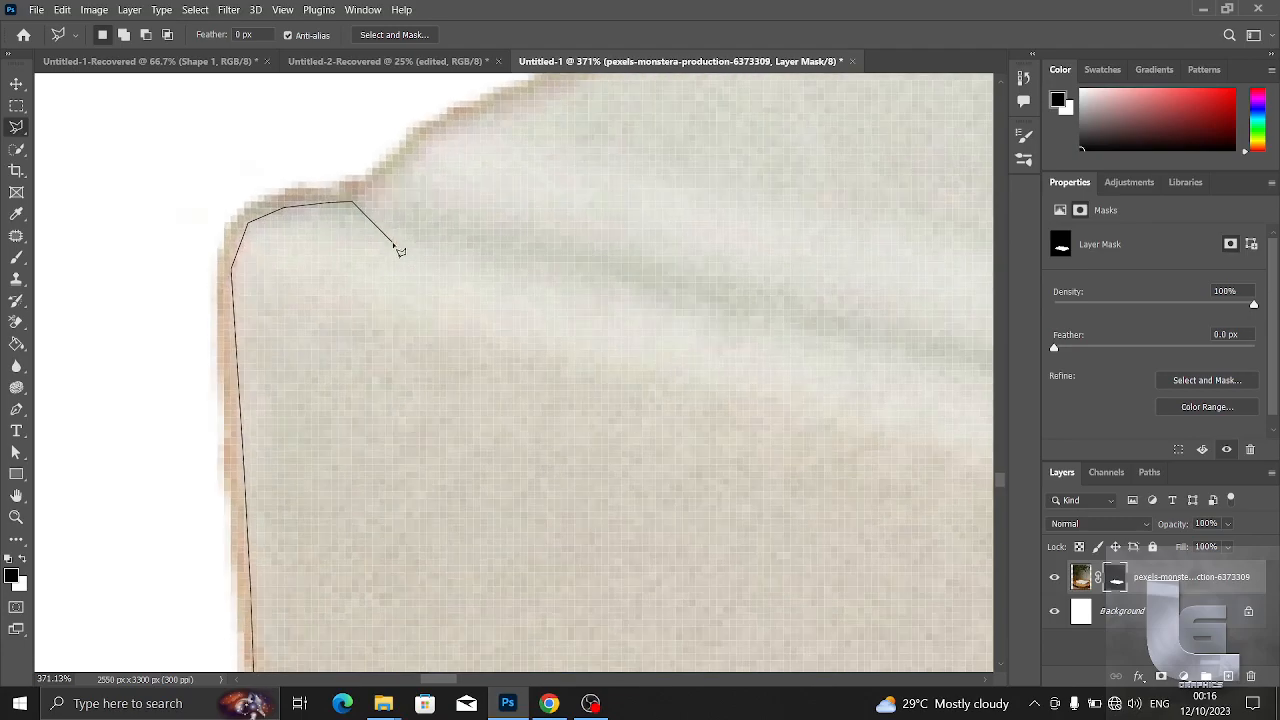
{"action": "left_click", "coordinate": [415, 147]}
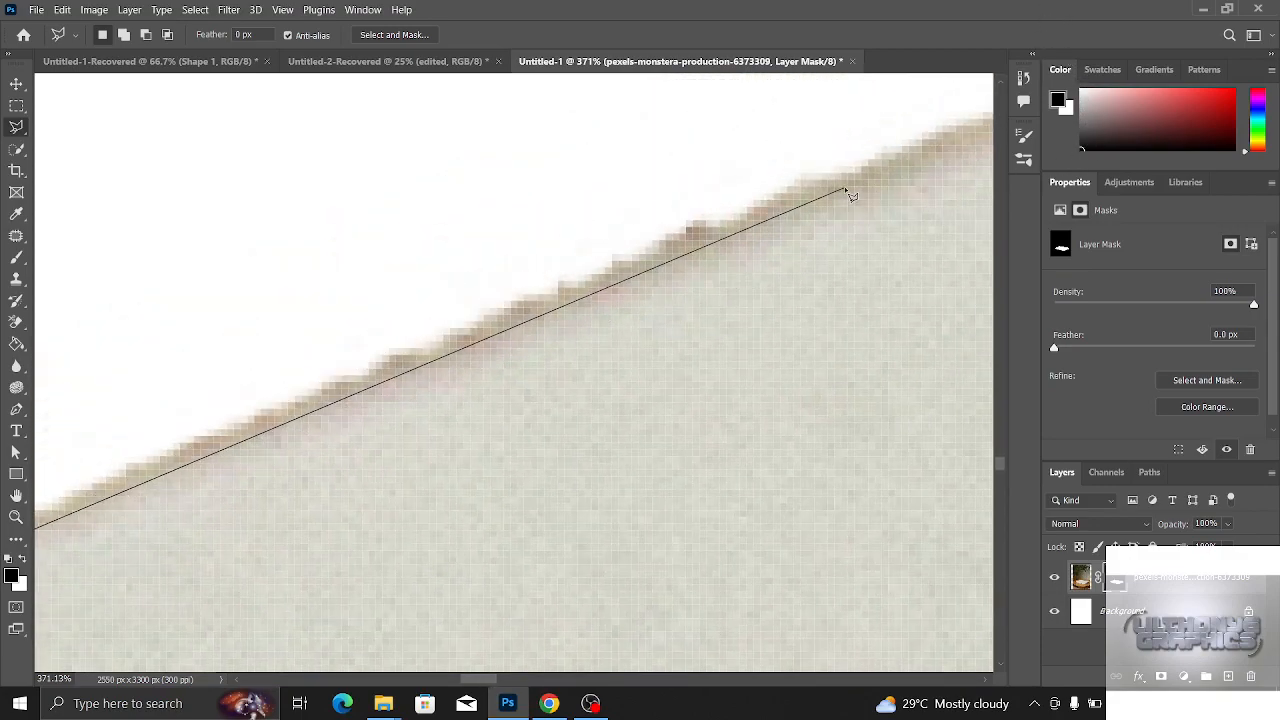
{"action": "left_click", "coordinate": [847, 191]}
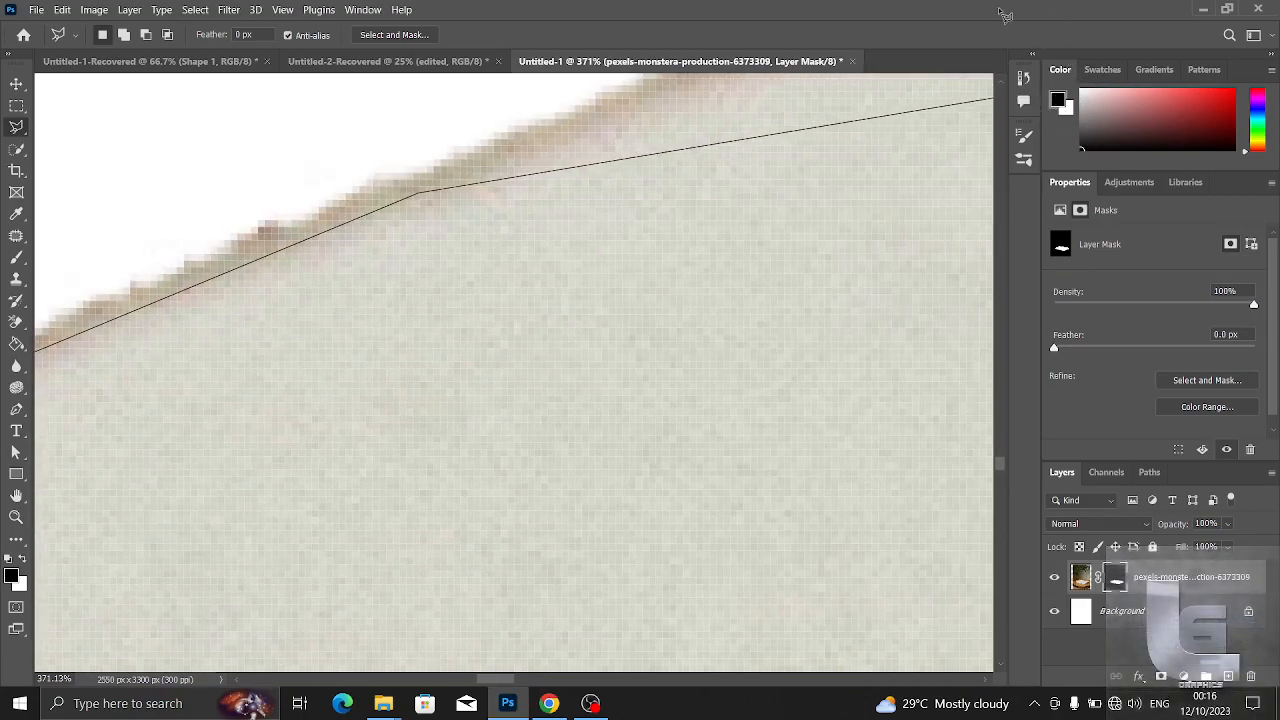
{"action": "left_click", "coordinate": [917, 263]}
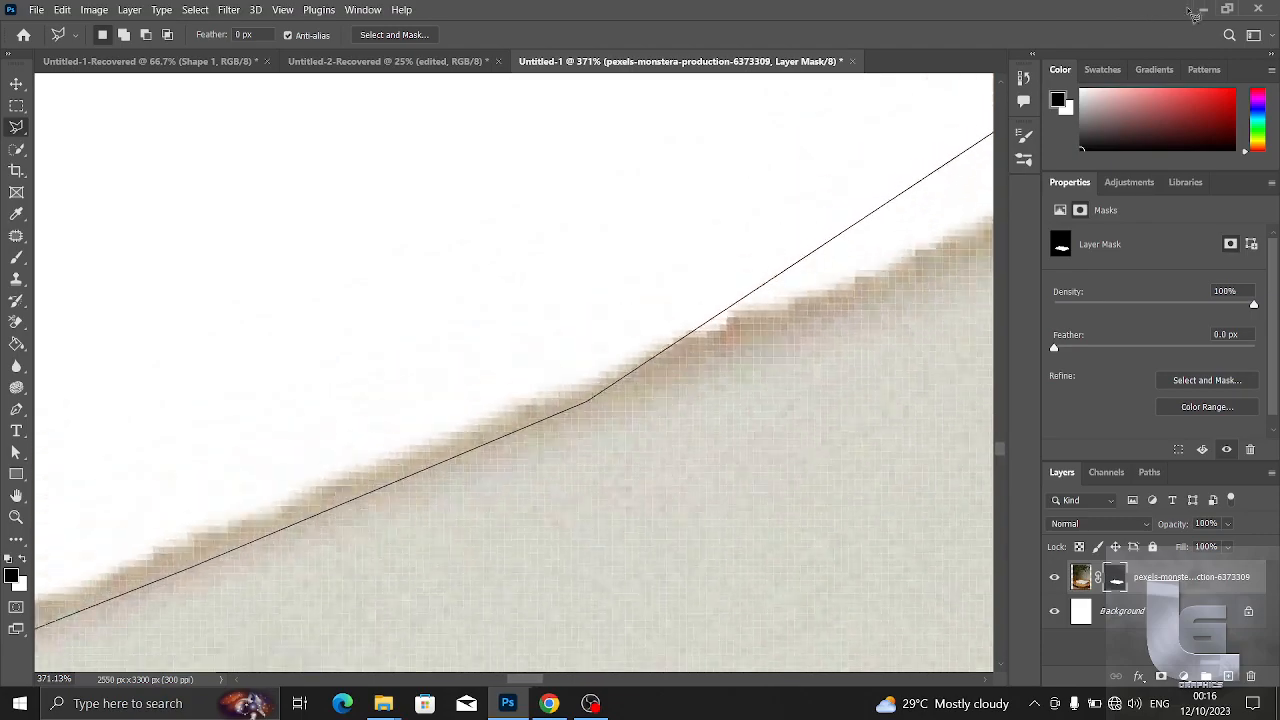
{"action": "left_click", "coordinate": [976, 306]}
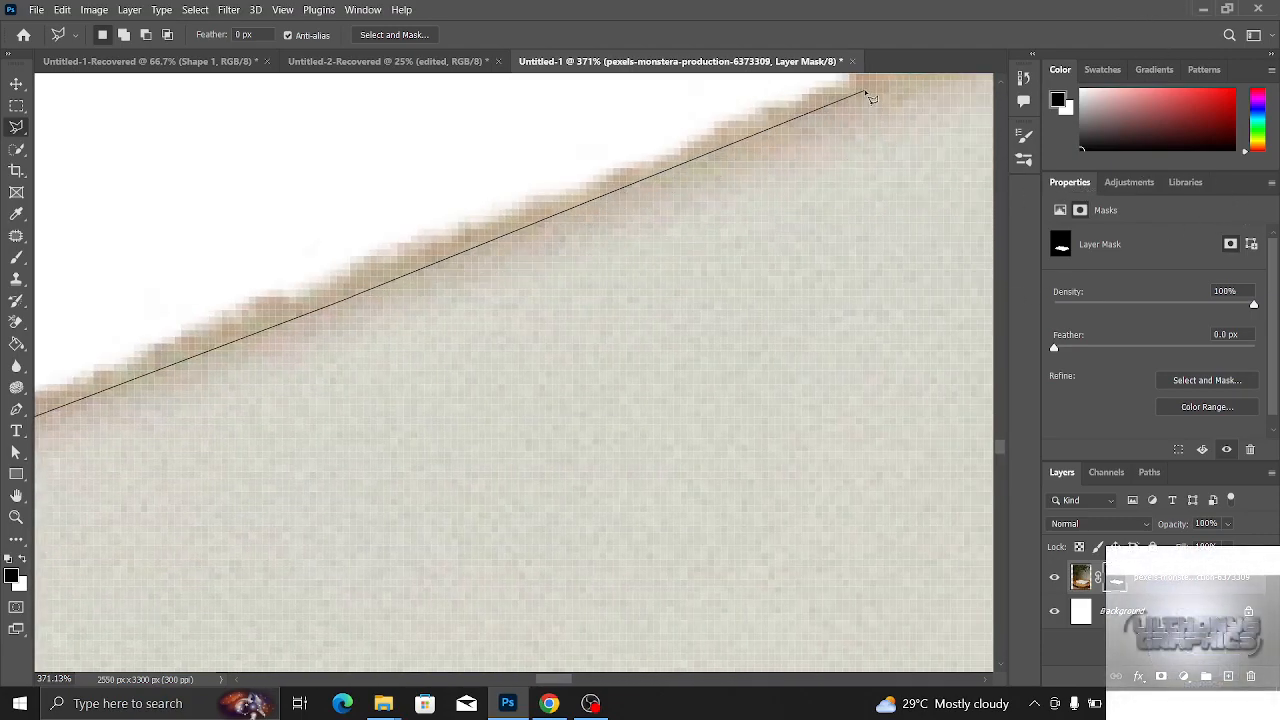
{"action": "left_click", "coordinate": [867, 93]}
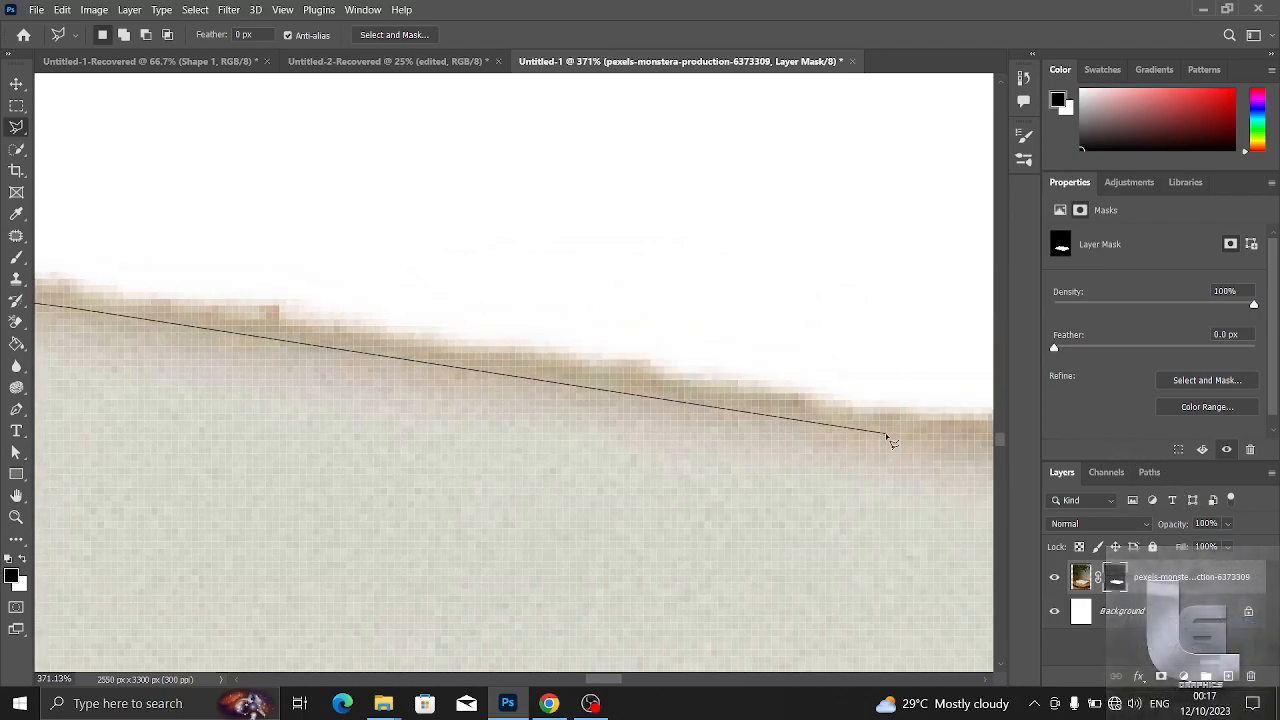
- Trace the cover's long back edge just inside the ragged fringe, ending at the far corner above the leftover wood
{"action": "left_click", "coordinate": [887, 437]}
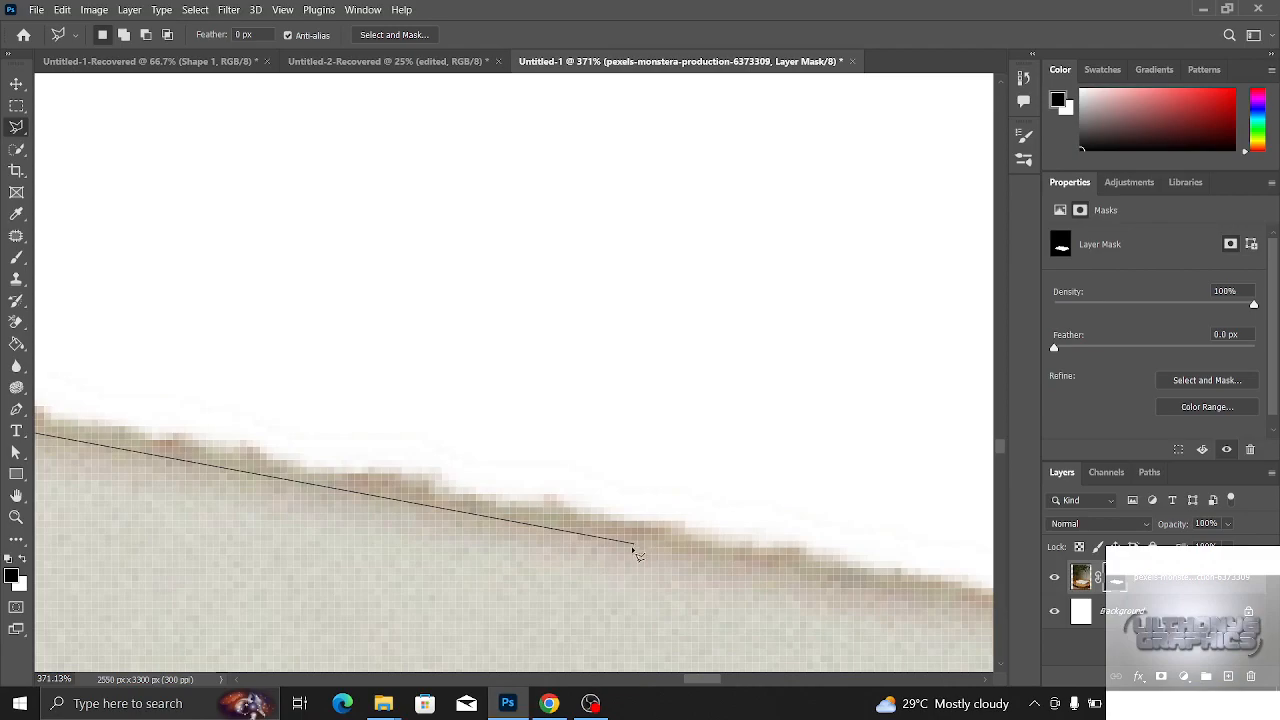
{"action": "left_click", "coordinate": [727, 442]}
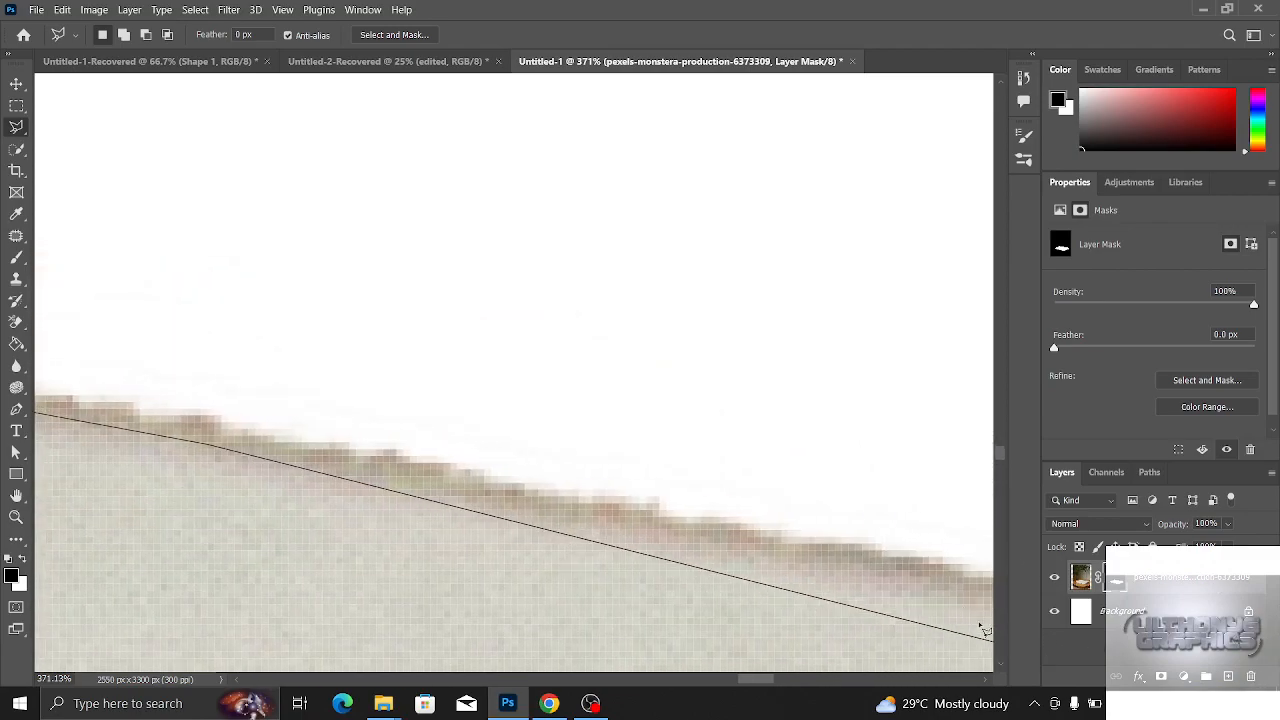
{"action": "left_click", "coordinate": [942, 586]}
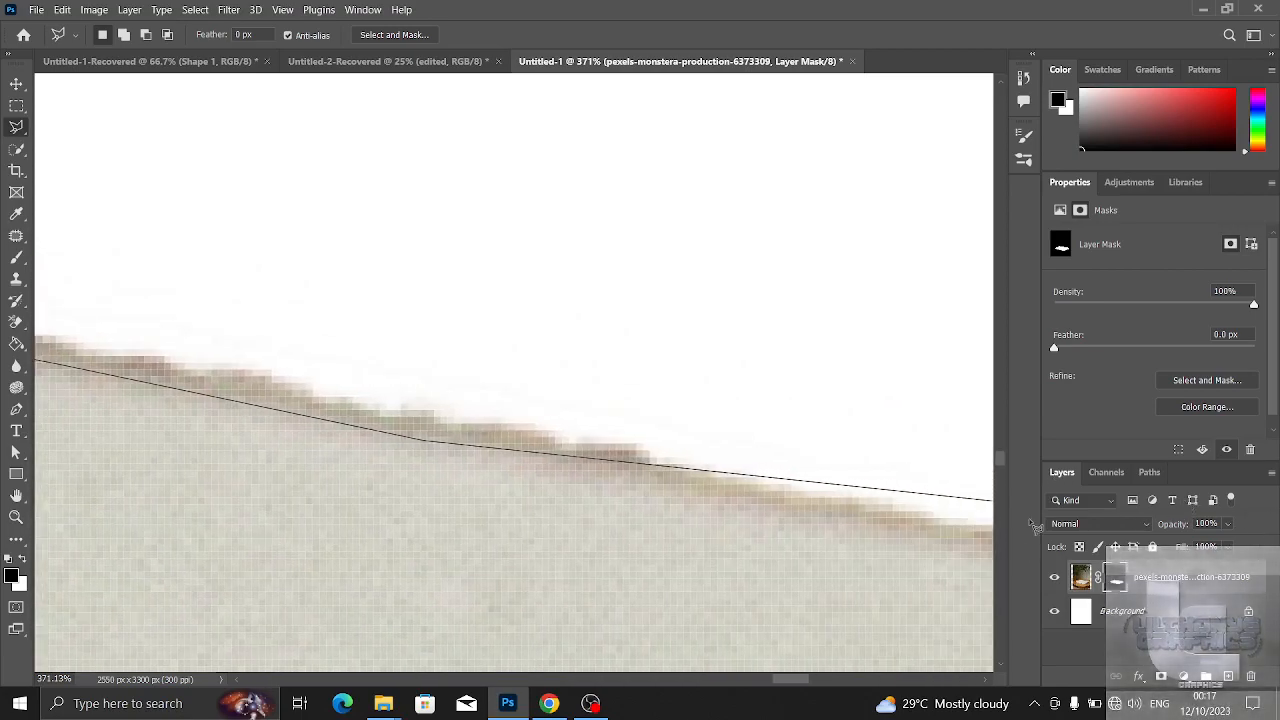
{"action": "left_click", "coordinate": [630, 482]}
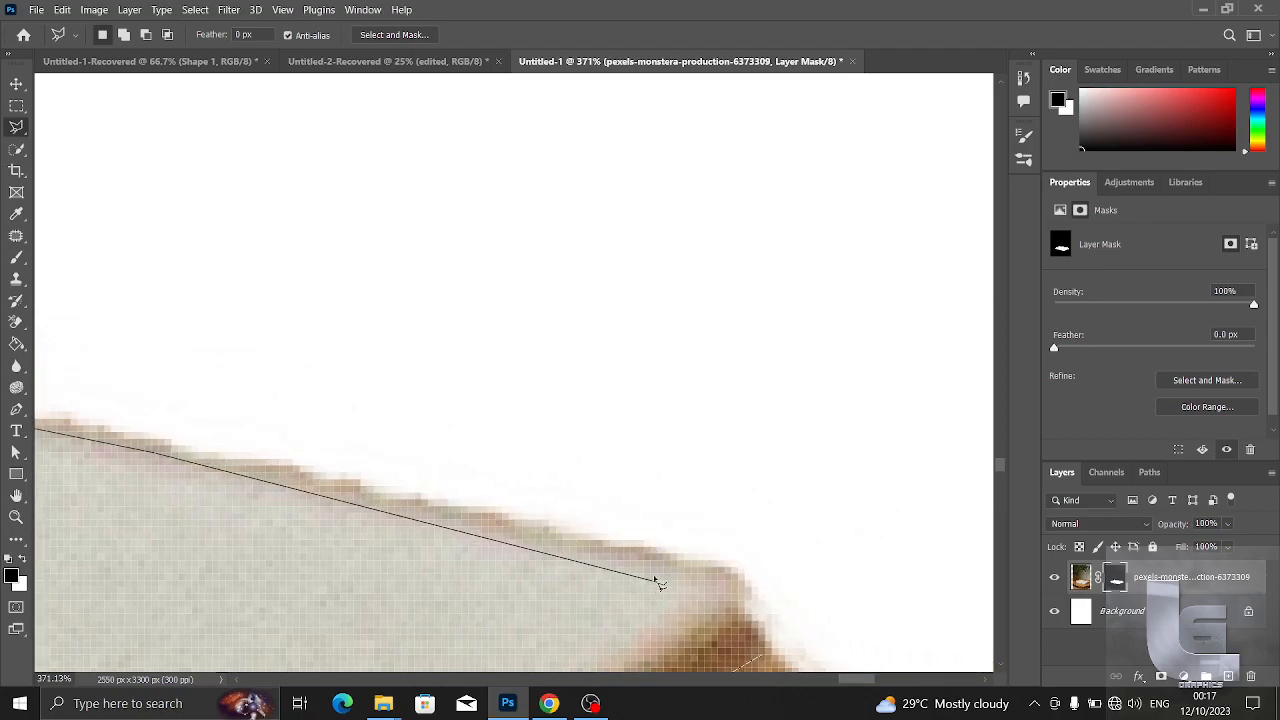
{"action": "left_click", "coordinate": [748, 580]}
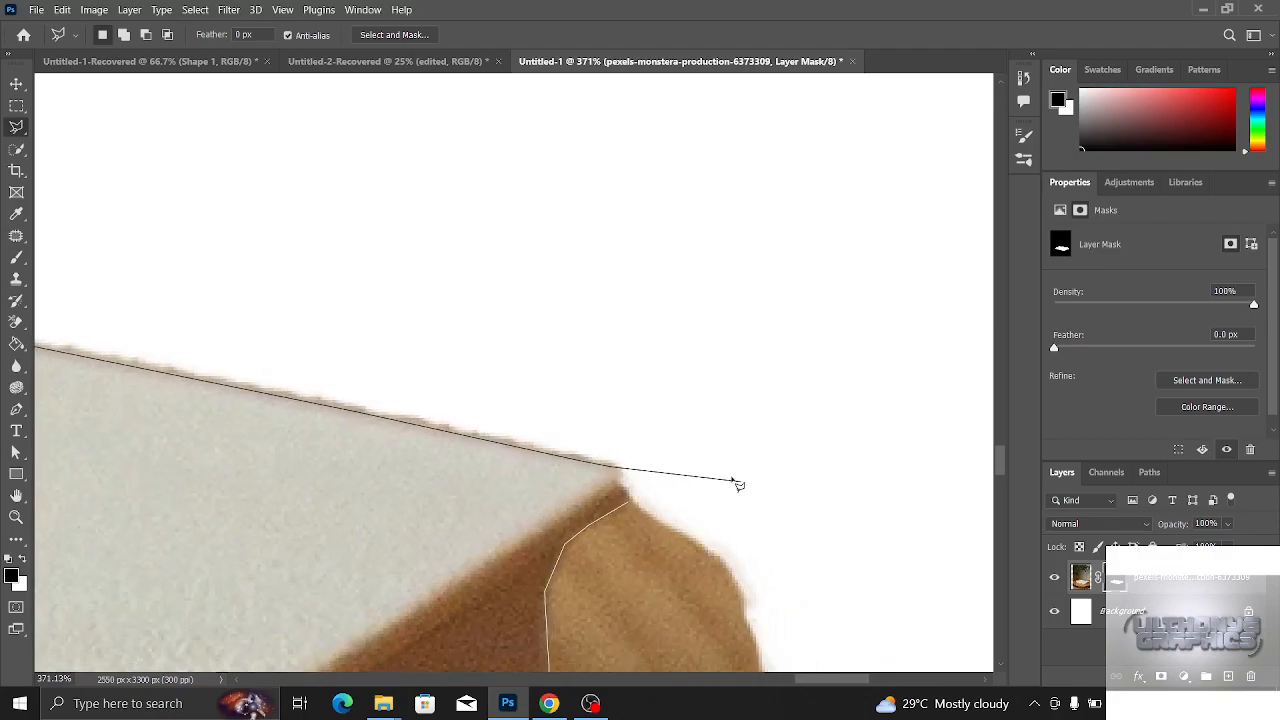
{"action": "left_click", "coordinate": [611, 465]}
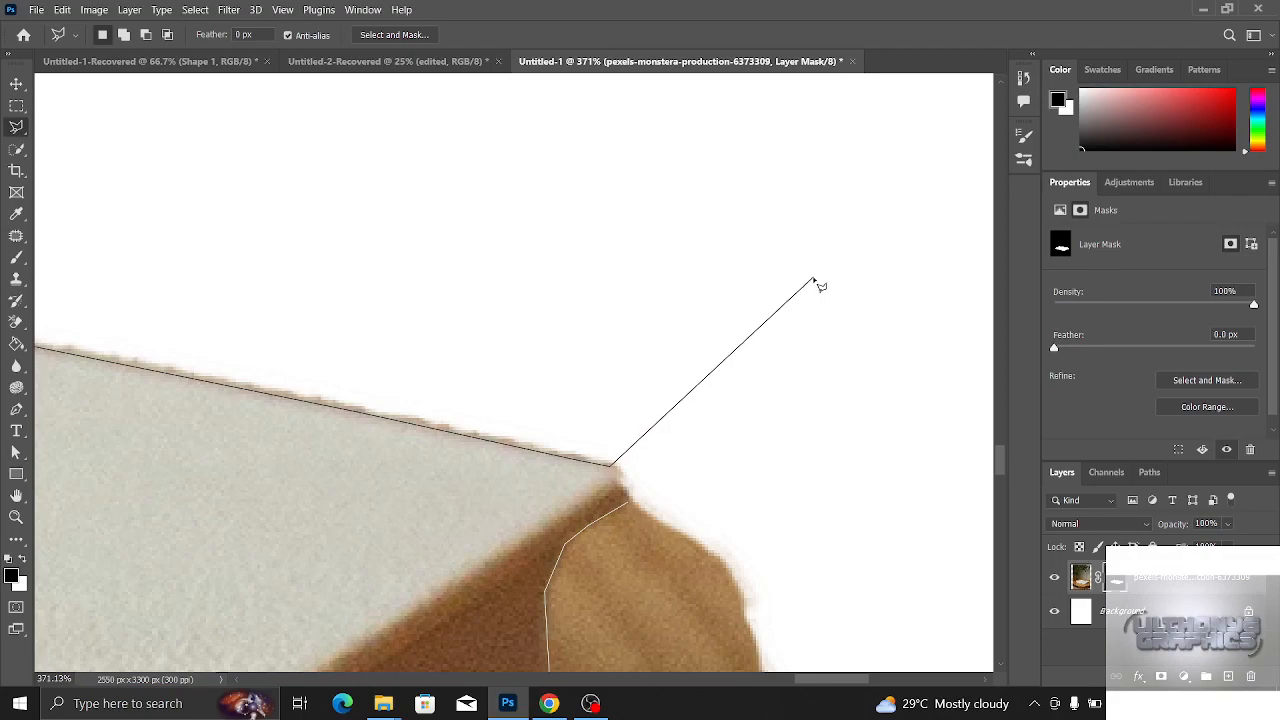
- Meet the outline's start at the far corner and loop it through the white area around the outside of the whole book
{"action": "left_click", "coordinate": [627, 491]}
{"action": "left_click", "coordinate": [852, 366]}
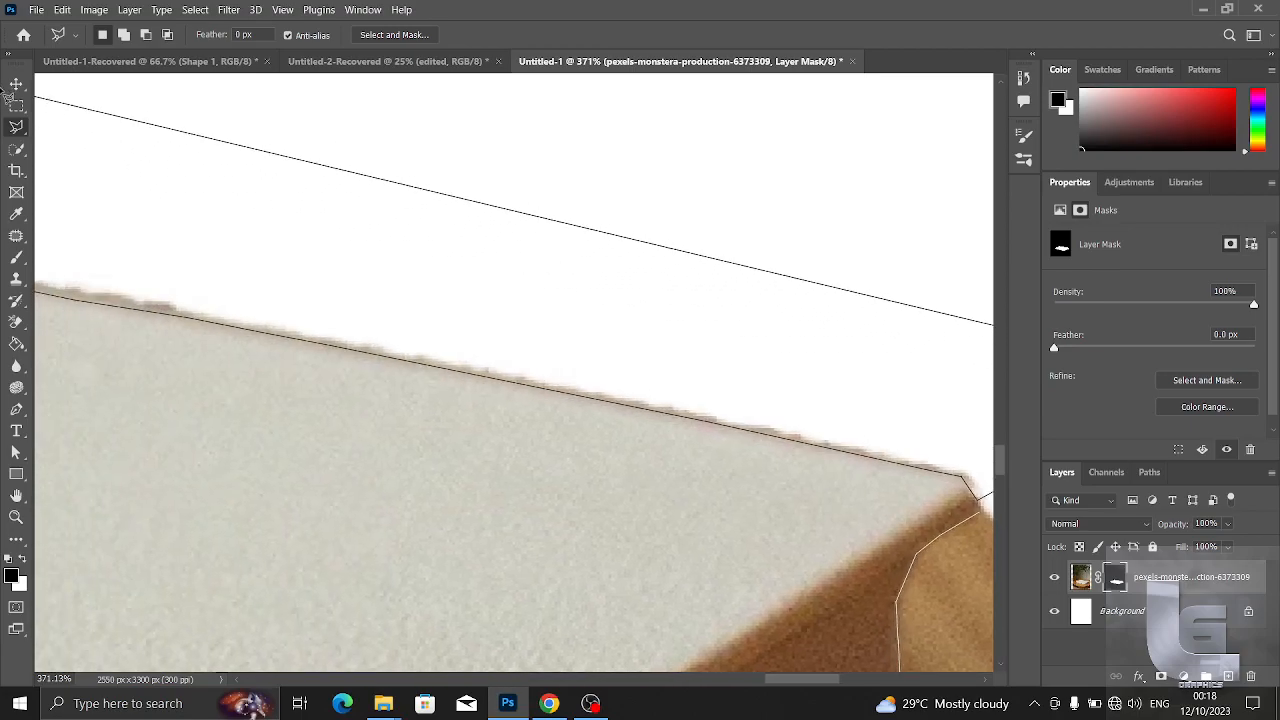
{"action": "scroll", "coordinate": [288, 285], "scroll_direction": "down", "scroll_amount": 6}
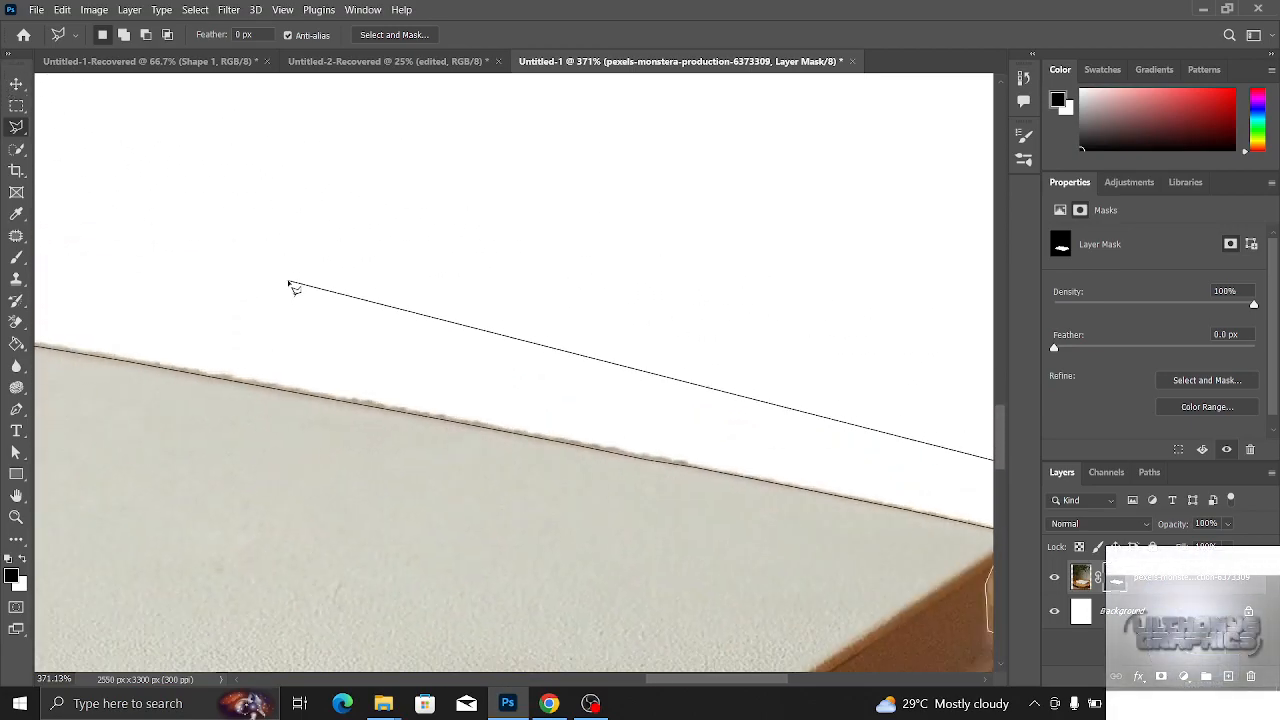
{"action": "left_click", "coordinate": [244, 266]}
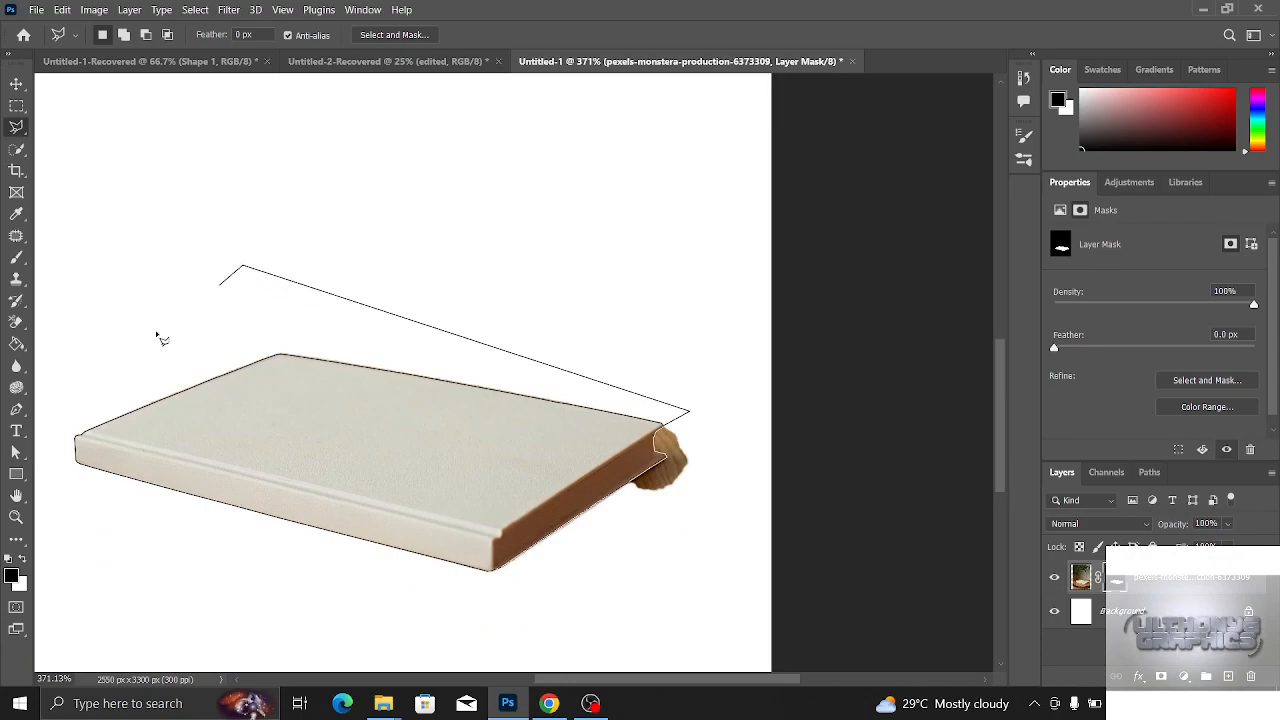
{"action": "left_click", "coordinate": [50, 392]}
{"action": "left_click", "coordinate": [68, 490]}
{"action": "left_click", "coordinate": [316, 581]}
{"action": "left_click", "coordinate": [684, 613]}
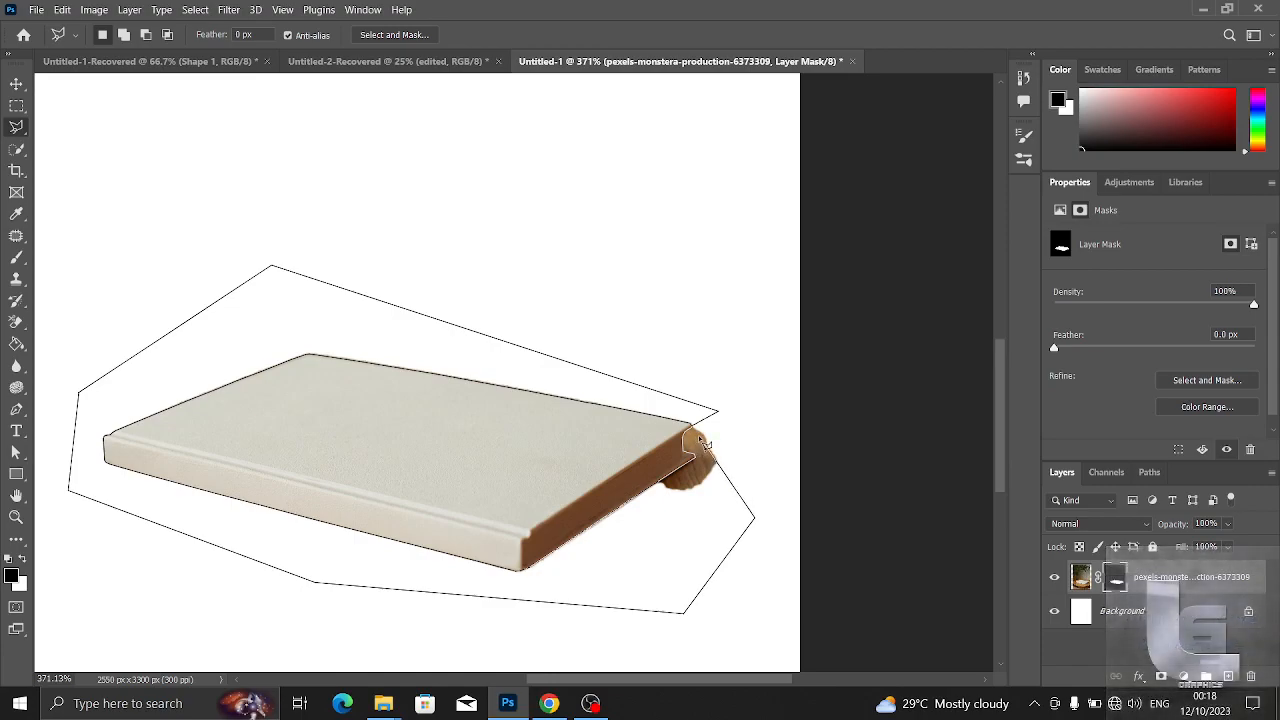
- Bring the outer loop around the leftover wood back to the far corner and close the outline into a selection
{"action": "key", "text": "ctrl+plus"}
{"action": "key", "text": "ctrl+plus"}
{"action": "key", "text": "ctrl+plus"}
{"action": "key", "text": "ctrl+plus"}
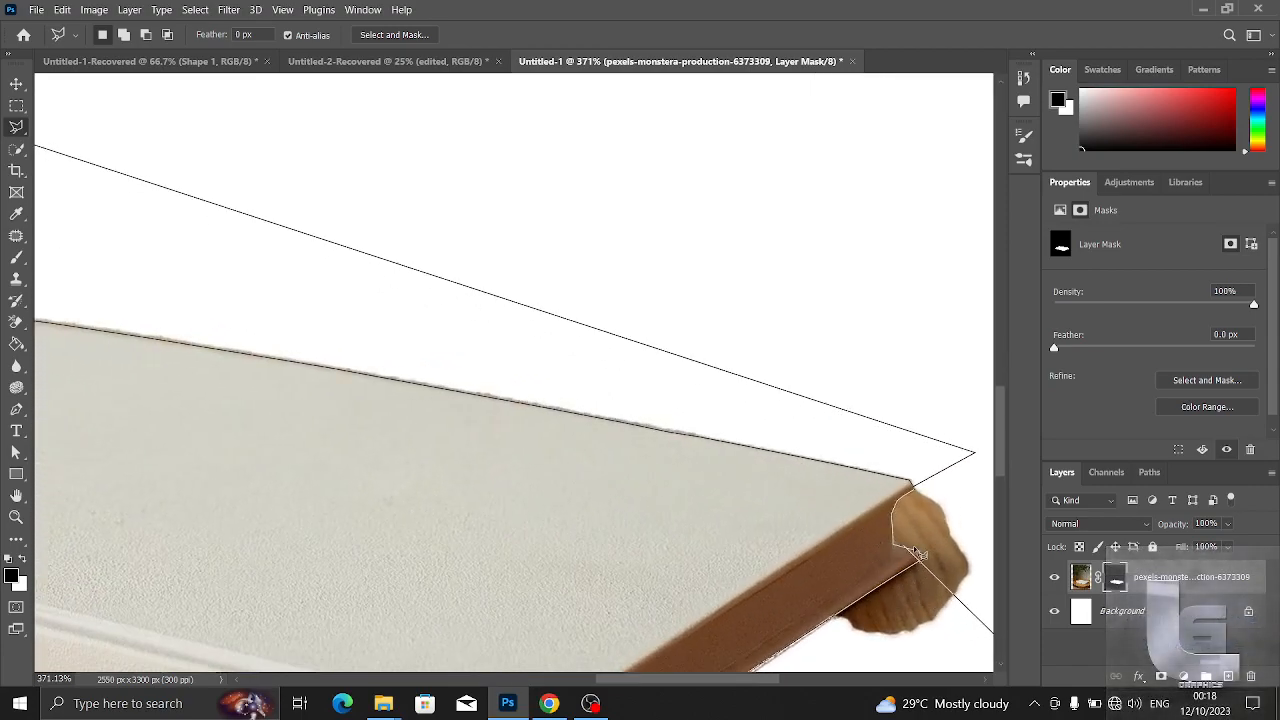
{"action": "key", "text": "ctrl+minus"}
{"action": "key", "text": "ctrl+minus"}
{"action": "key", "text": "ctrl+minus"}
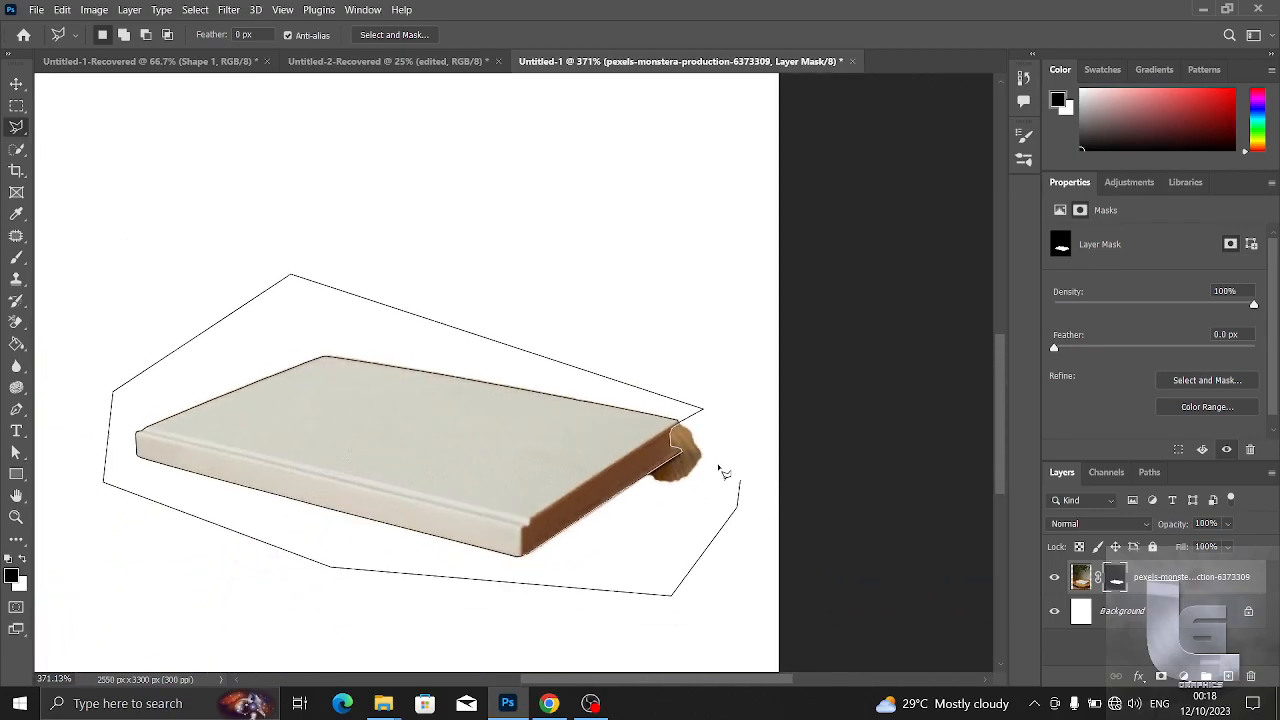
{"action": "scroll", "coordinate": [697, 452], "scroll_direction": "up", "scroll_amount": 9}
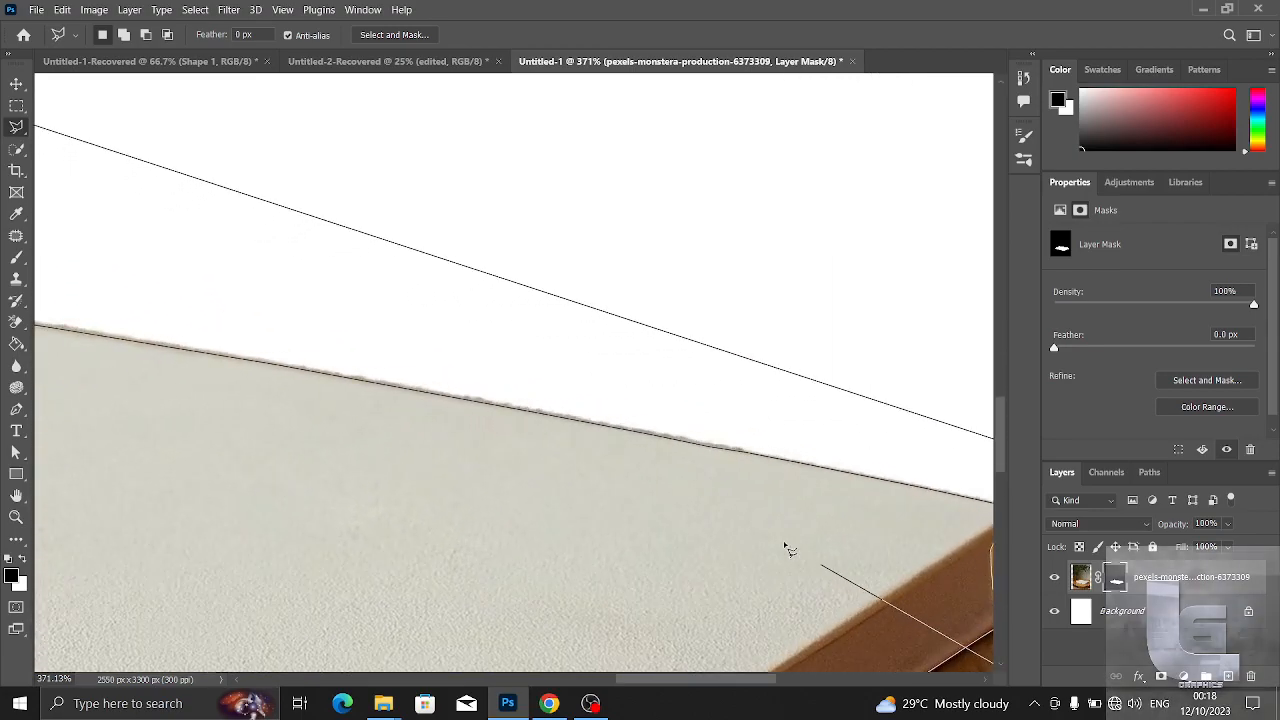
{"action": "left_click_drag", "start_coordinate": [750, 523], "coordinate": [492, 393]}
{"action": "scroll", "coordinate": [696, 381], "scroll_direction": "up", "scroll_amount": 4}
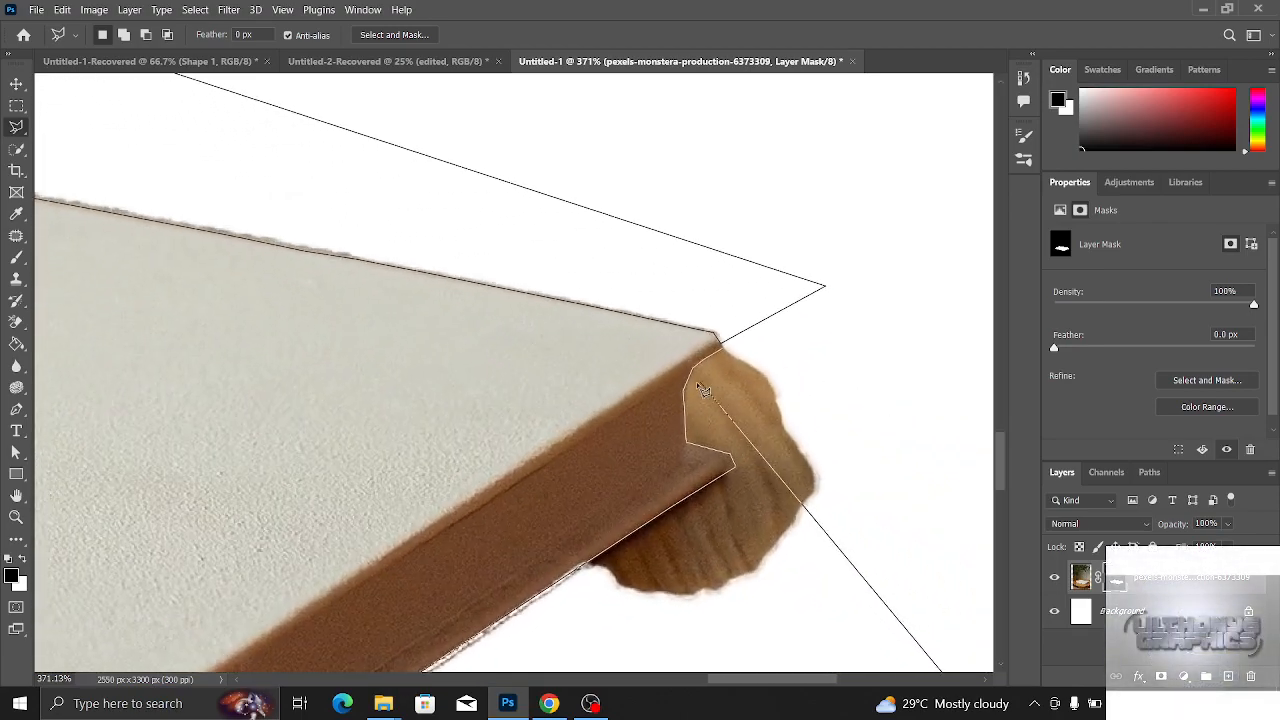
{"action": "scroll", "coordinate": [787, 378], "scroll_direction": "up", "scroll_amount": 3}
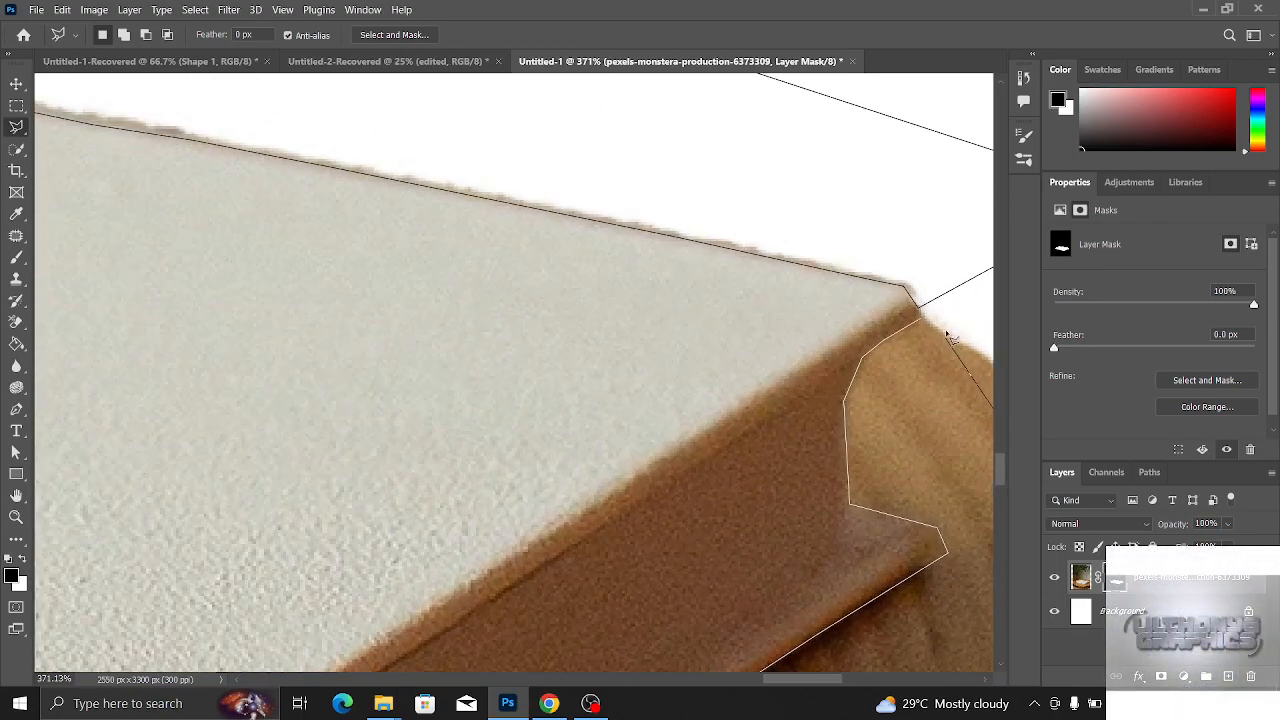
{"action": "left_click", "coordinate": [910, 374]}
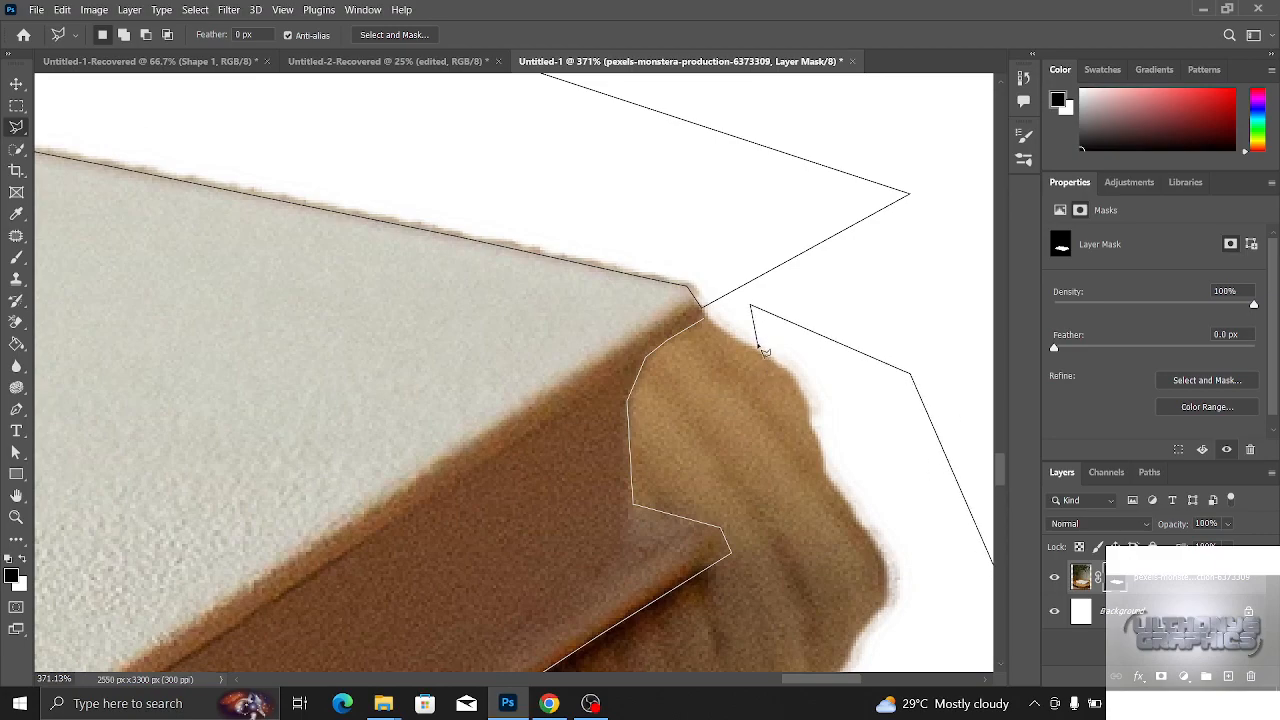
{"action": "scroll", "coordinate": [762, 350], "scroll_direction": "down", "scroll_amount": 3}
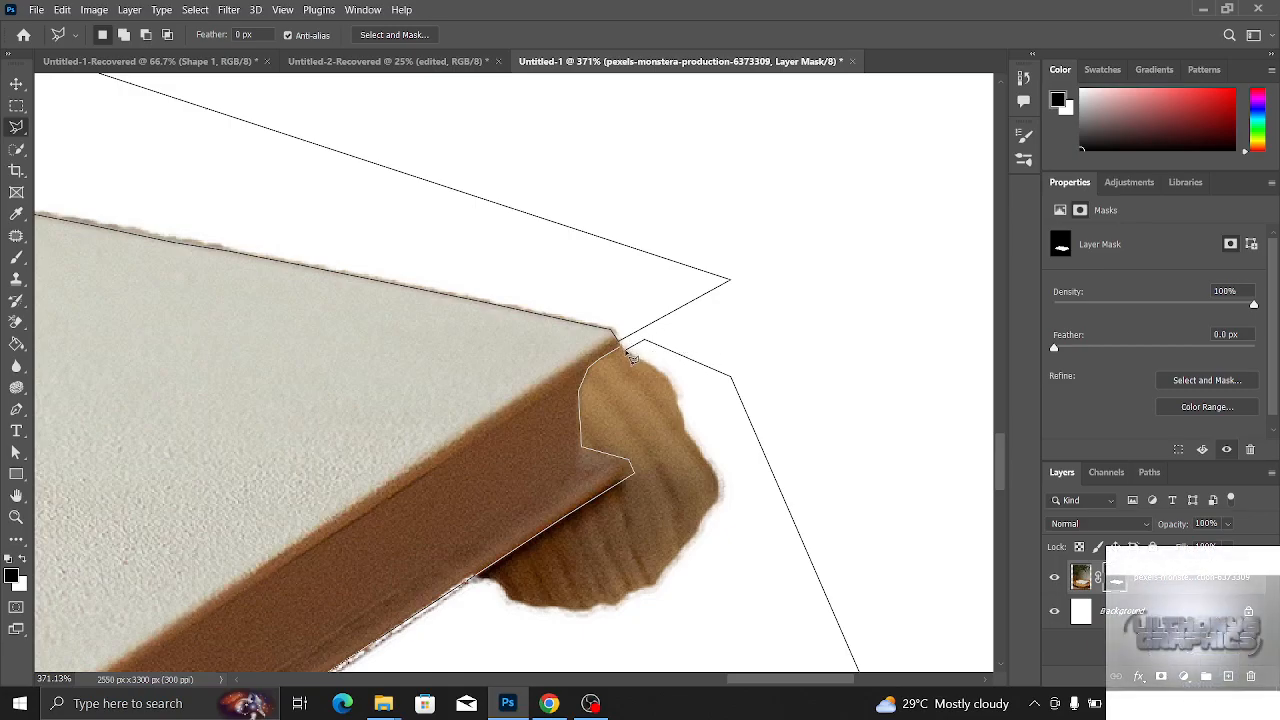
{"action": "key", "text": "Escape"}
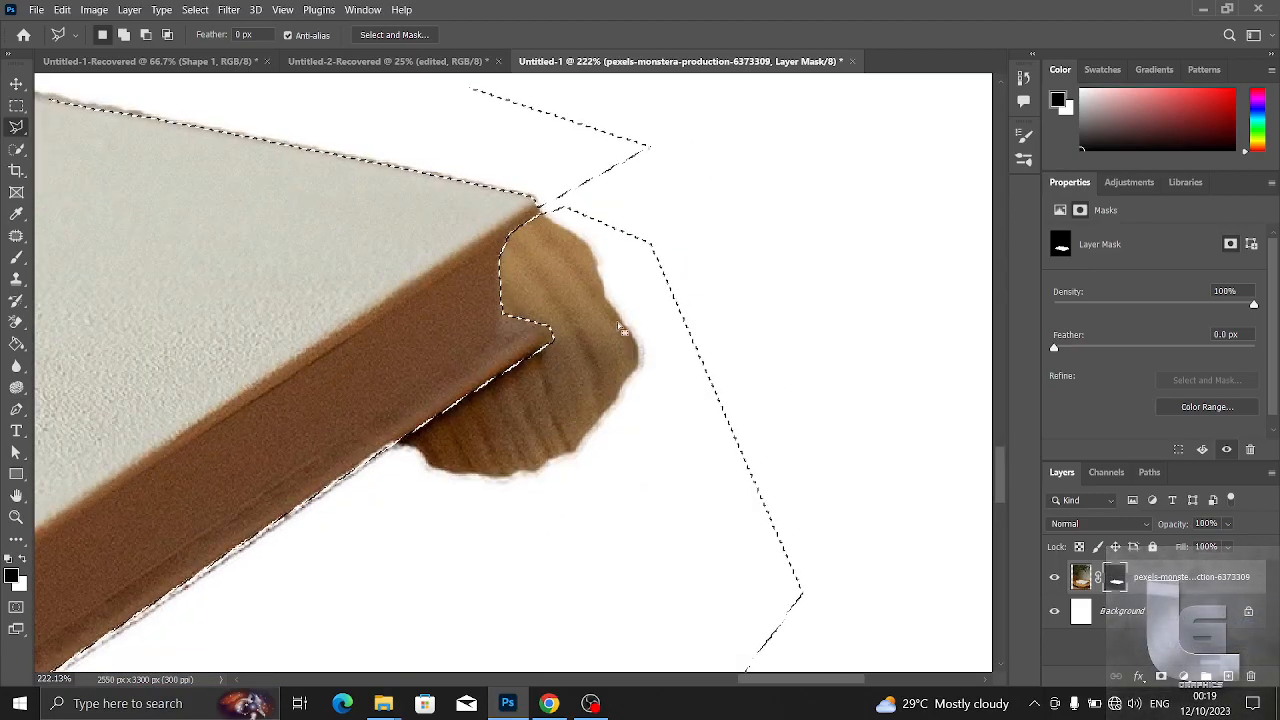
{"action": "scroll", "coordinate": [616, 326], "scroll_direction": "up", "scroll_amount": 1}
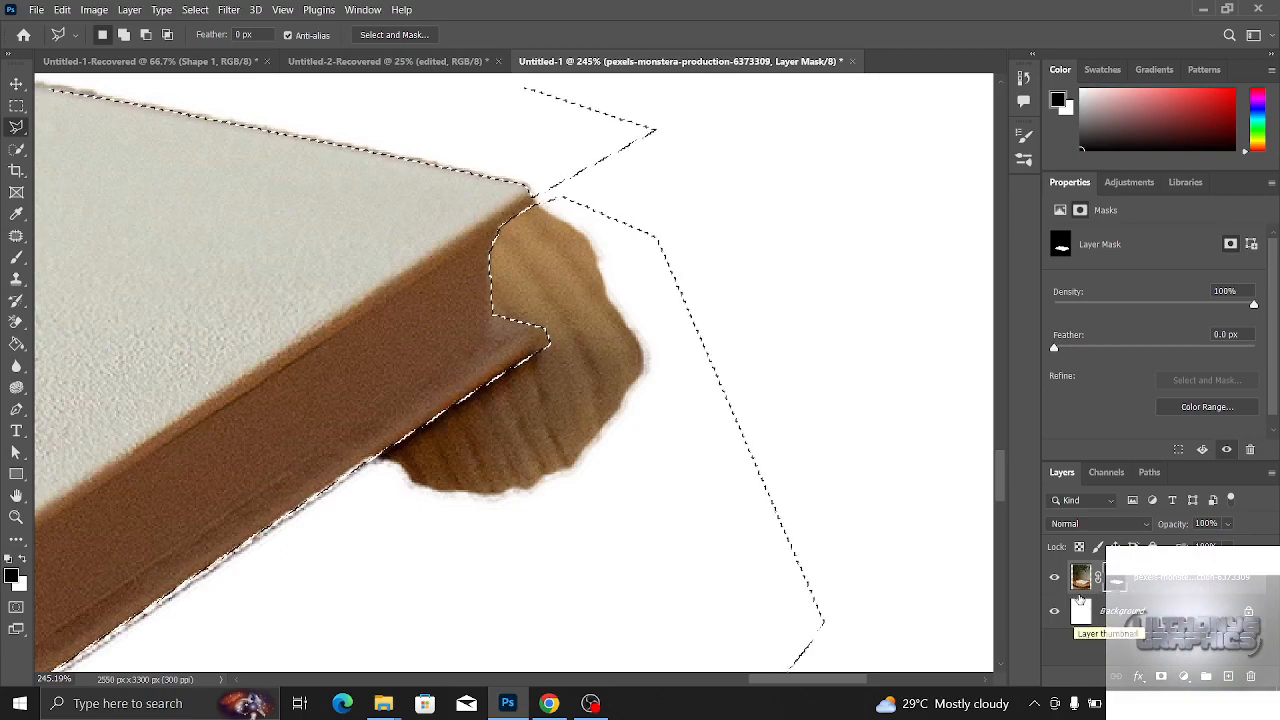
- Paint black with a large brush on the layer mask inside the selection to hide the leftover wood and edge fringe, and deselect
{"action": "key", "text": "b"}
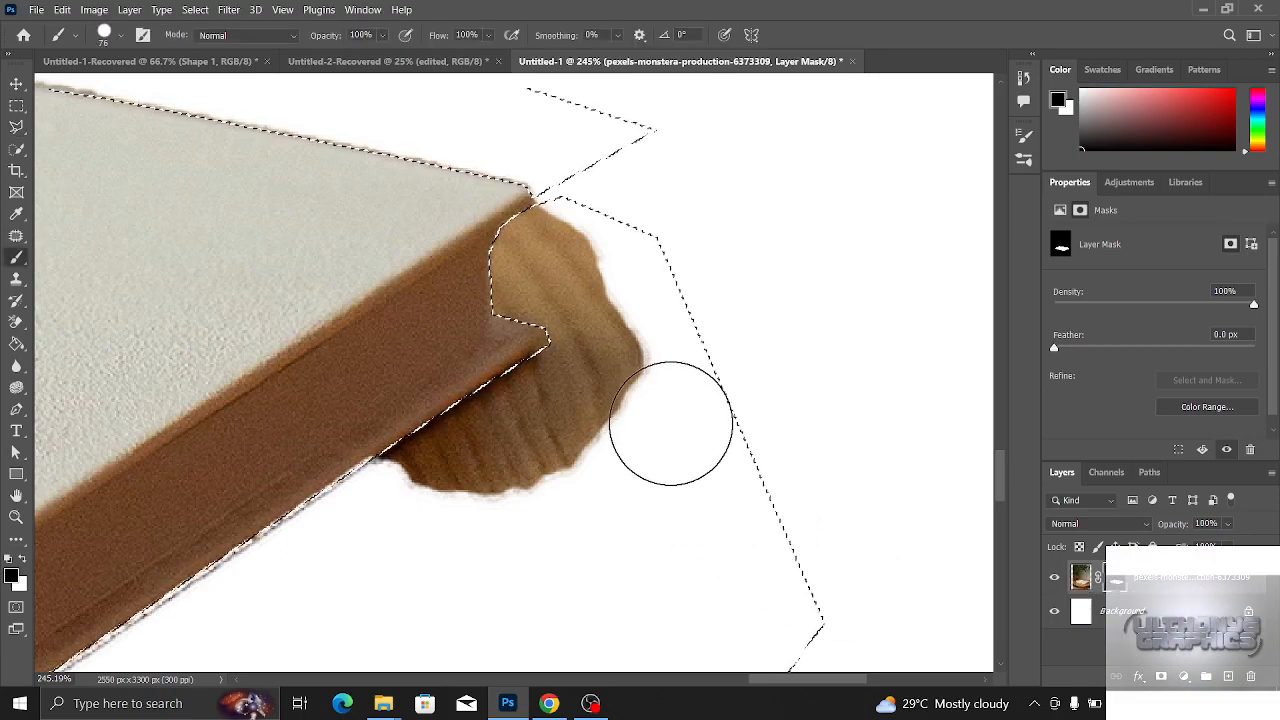
{"action": "mouse_move", "coordinate": [612, 470]}
{"action": "left_mouse_down"}
{"action": "mouse_move", "coordinate": [673, 482]}
{"action": "mouse_move", "coordinate": [653, 486]}
{"action": "left_mouse_up"}
{"action": "scroll", "coordinate": [580, 393], "scroll_direction": "down", "scroll_amount": 10}
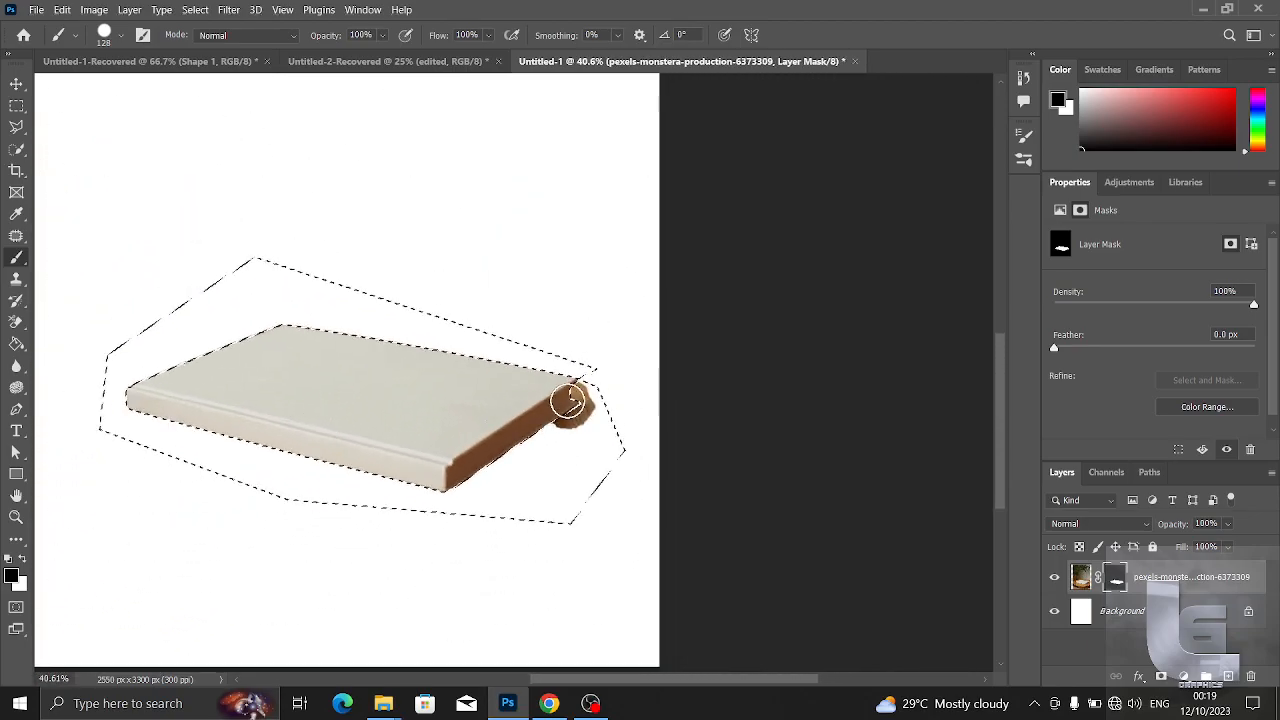
{"action": "left_click_drag", "start_coordinate": [581, 425], "coordinate": [677, 440]}
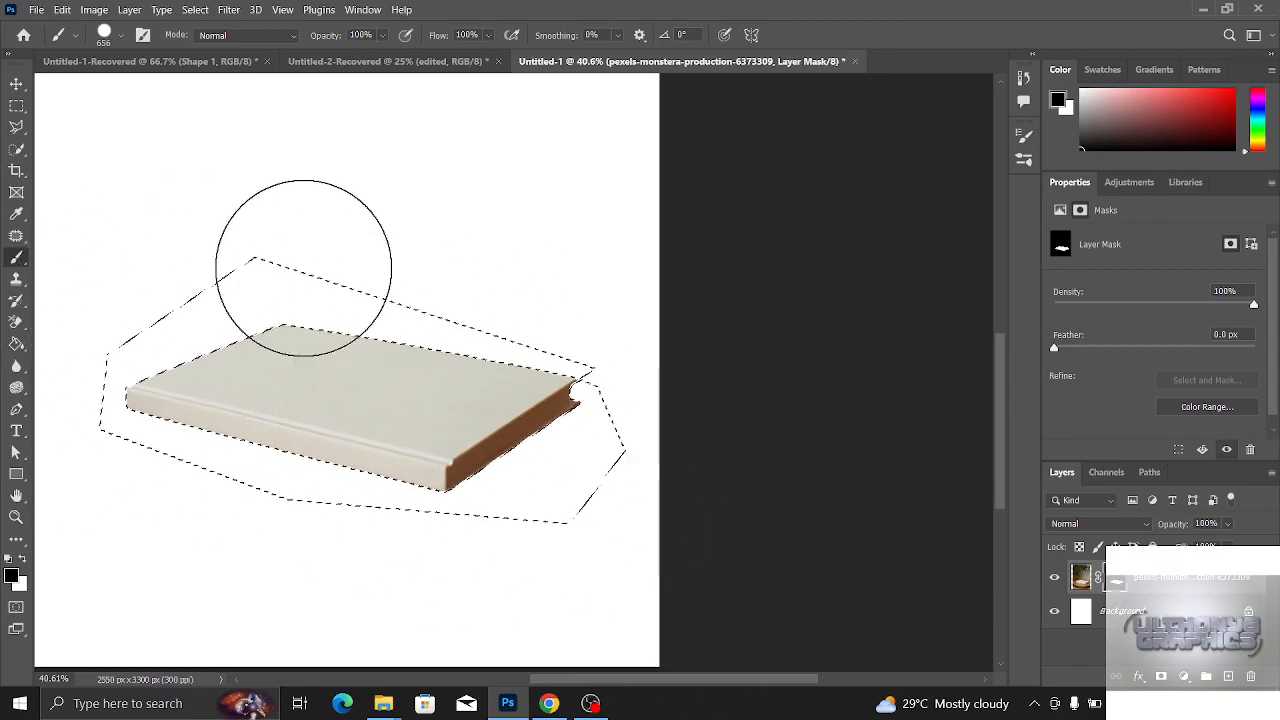
{"action": "key", "text": "ctrl+d"}
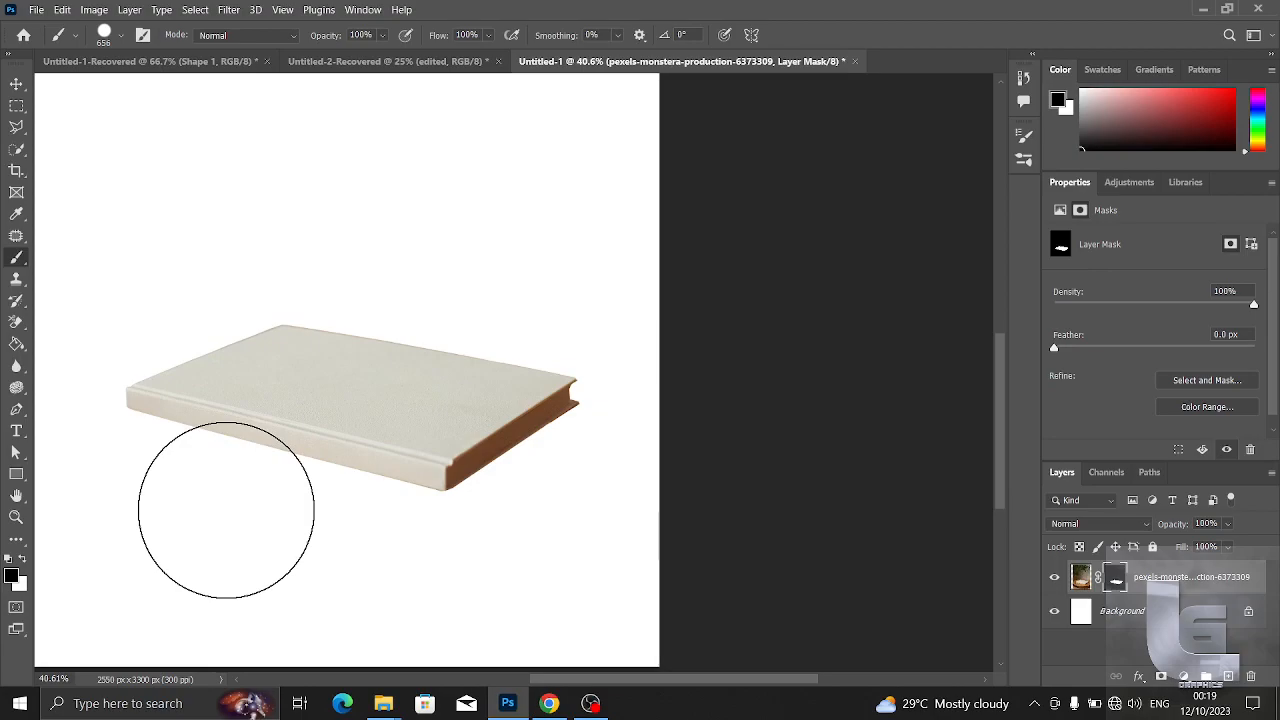
- Step back through the mask painting and selection and redo them to compare the book's edges before and after the cleanup
{"action": "key", "text": "ctrl+z"}
{"action": "key", "text": "ctrl+z"}
{"action": "key", "text": "ctrl+z"}
{"action": "key", "text": "ctrl+z"}
{"action": "key", "text": "ctrl+z"}
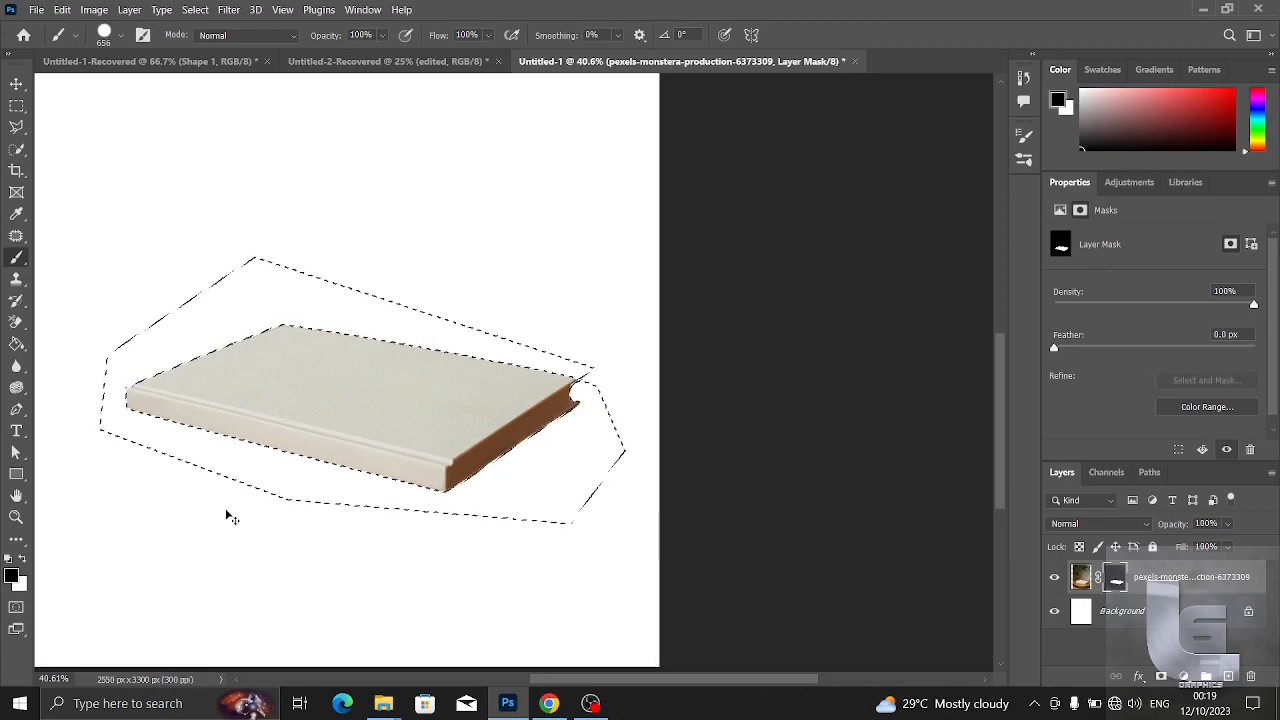
{"action": "key", "text": "ctrl+z"}
{"action": "key", "text": "ctrl+z"}
{"action": "key", "text": "ctrl+z"}
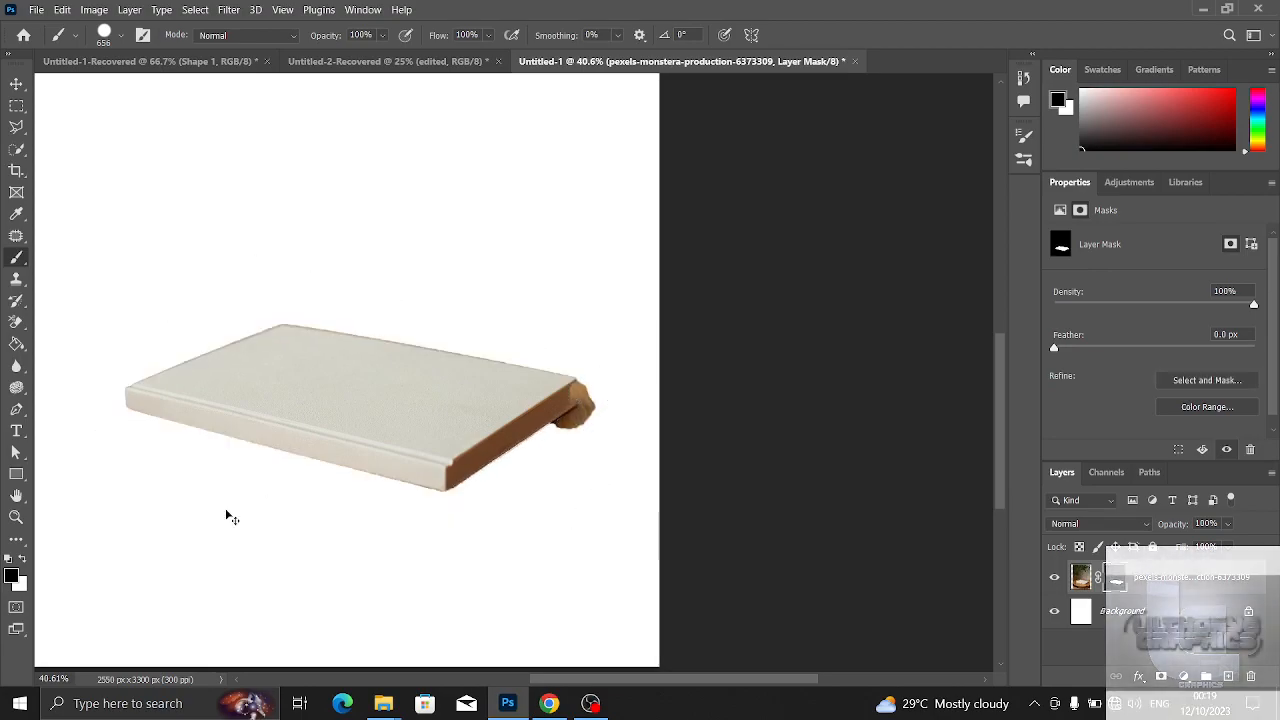
{"action": "key", "text": "ctrl+shift+z"}
{"action": "key", "text": "ctrl+shift+z"}
{"action": "key", "text": "ctrl+shift+z"}
{"action": "key", "text": "ctrl+shift+z"}
{"action": "key", "text": "ctrl+shift+z"}
{"action": "key", "text": "ctrl+shift+z"}
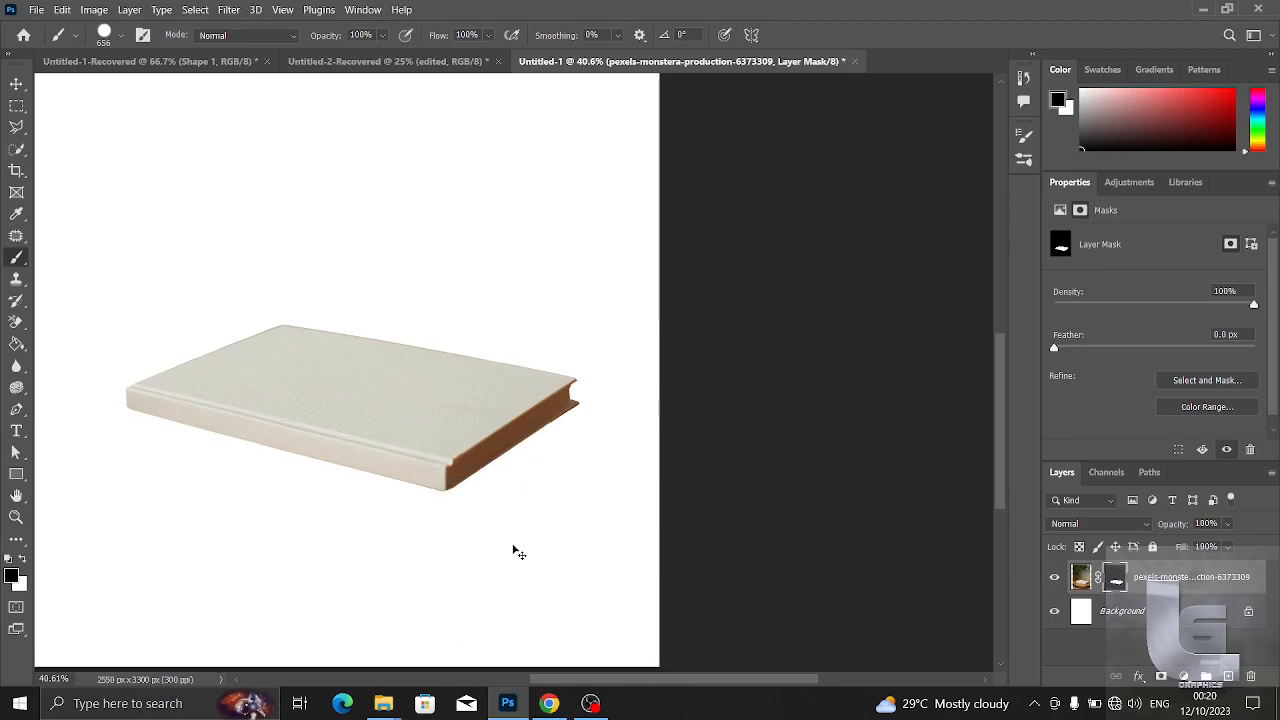
- Move the cut-out book from the lower part of the page up to its upper middle
{"action": "scroll", "coordinate": [518, 552], "scroll_direction": "down", "scroll_amount": 2}
{"action": "key", "text": "v"}
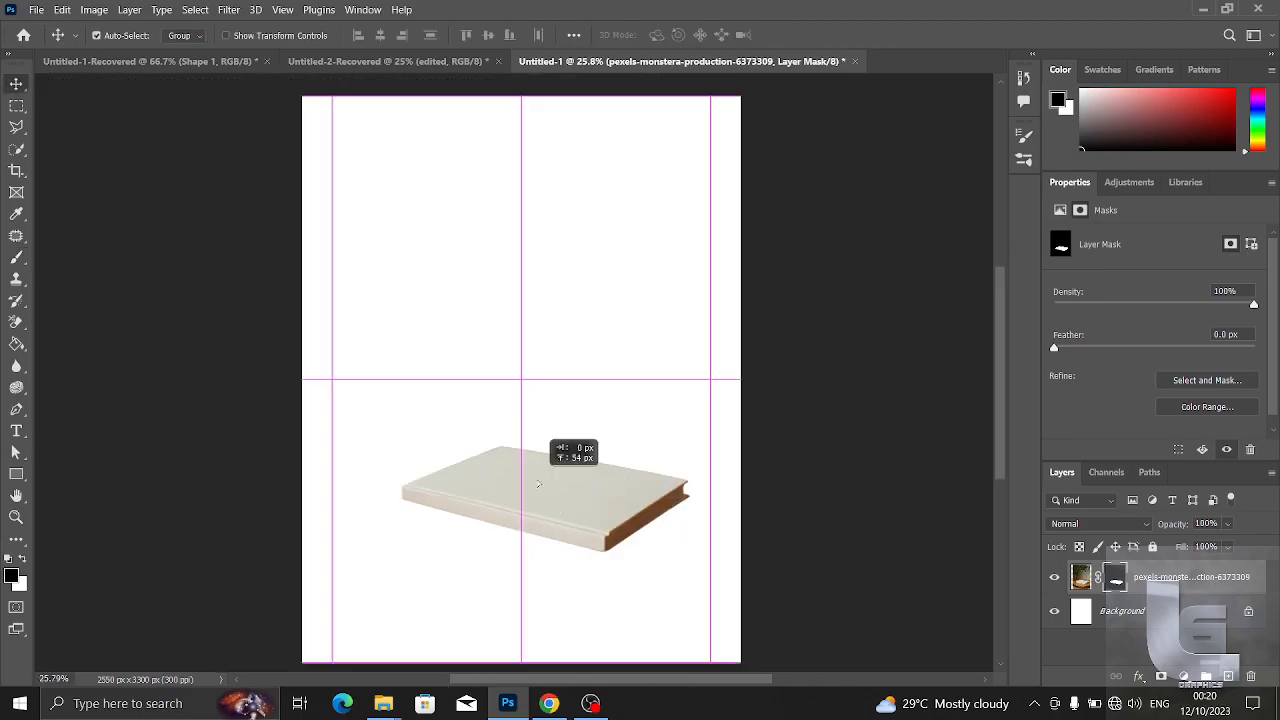
{"action": "left_click_drag", "start_coordinate": [543, 506], "coordinate": [528, 336]}
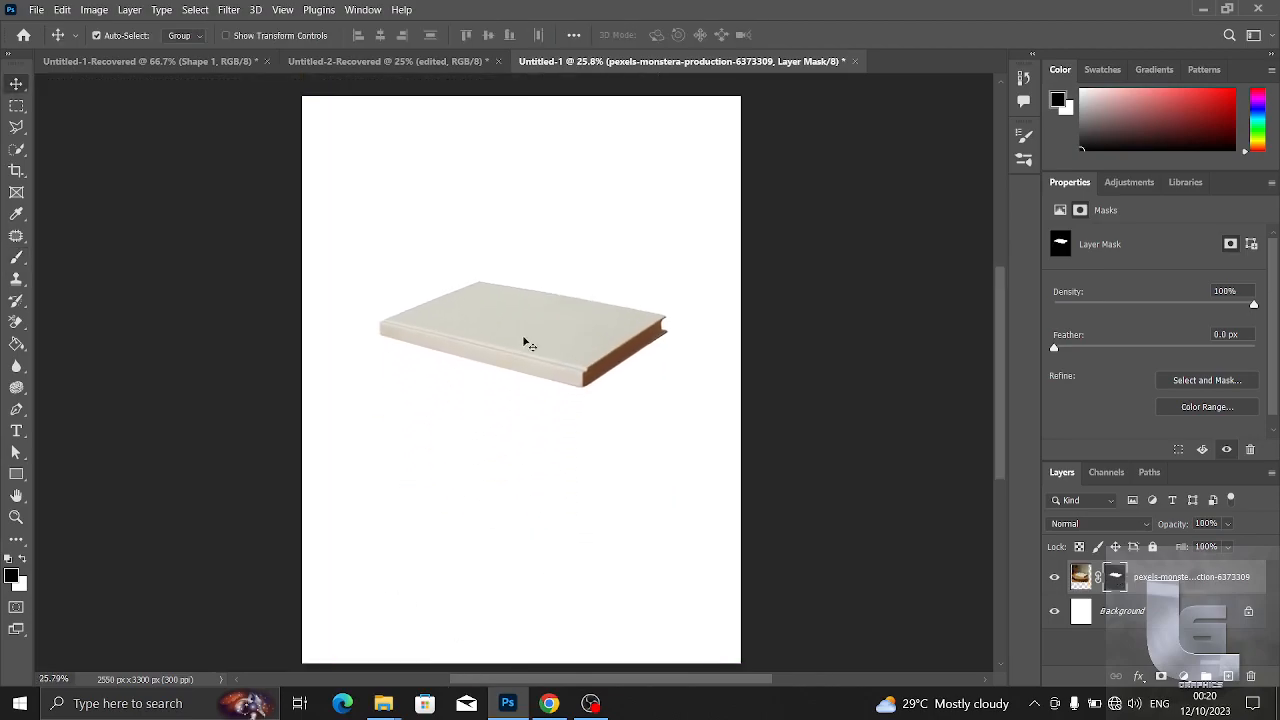